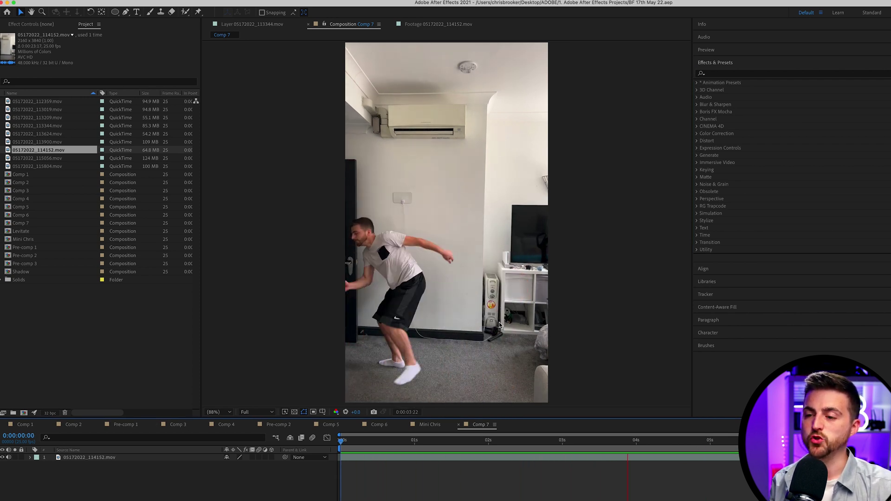
# Duplicate the 05172022_114152.mov layer and trim the copy to start at the mid-jump frame, 0:00:03:13
pyautogui.press('space')
pyautogui.moveTo(700, 441); pyautogui.dragTo(600, 452)
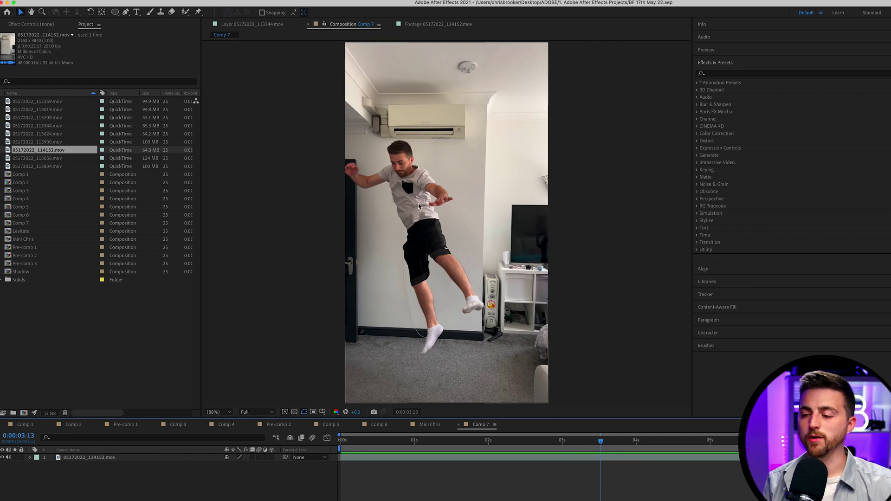
pyautogui.click(466, 459)
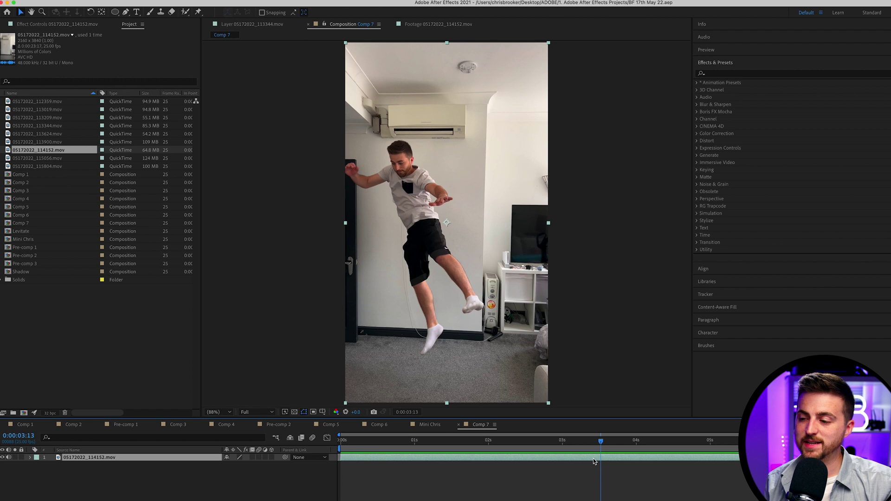
pyautogui.press('super+d')
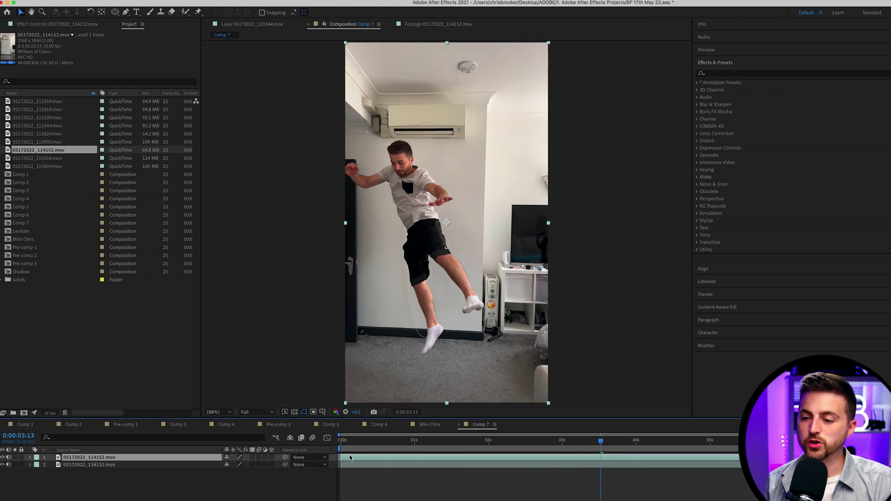
pyautogui.moveTo(347, 457); pyautogui.dragTo(601, 459)
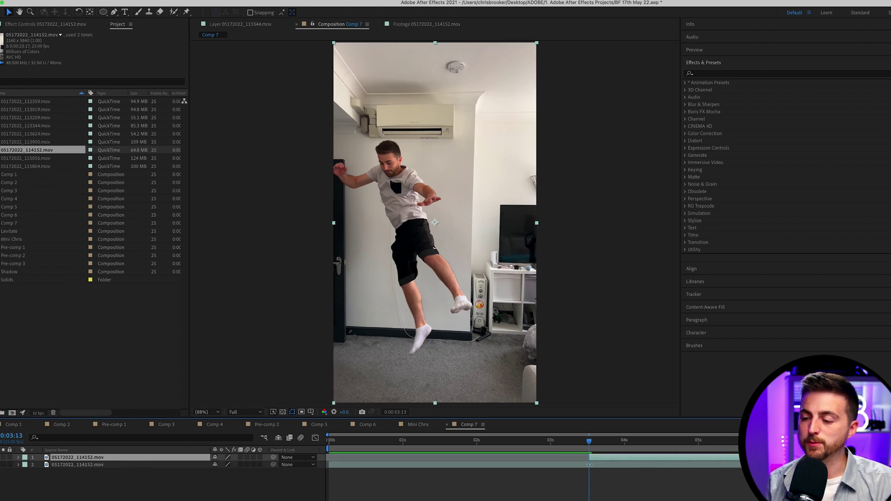
# Apply Freeze Frame to the trimmed copy at 0:00:03:13 and scrub the timeline to check it
pyautogui.rightClick(439, 460)
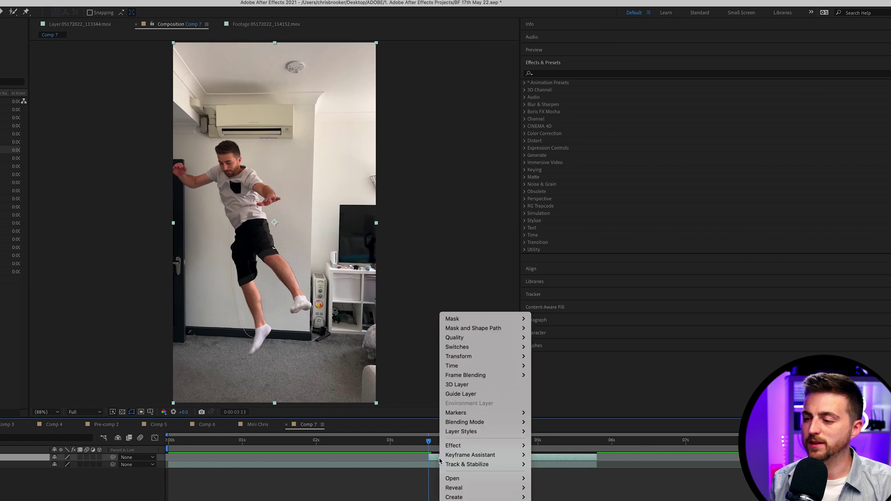
pyautogui.moveTo(514, 367)
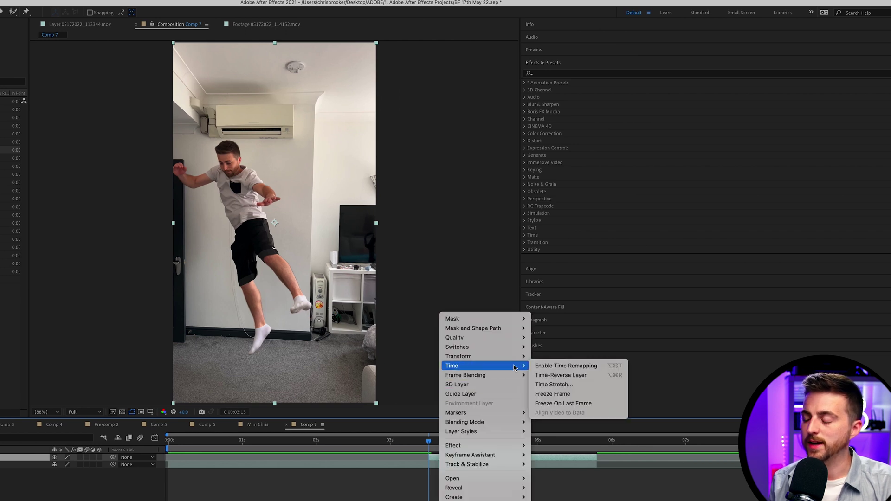
pyautogui.click(572, 394)
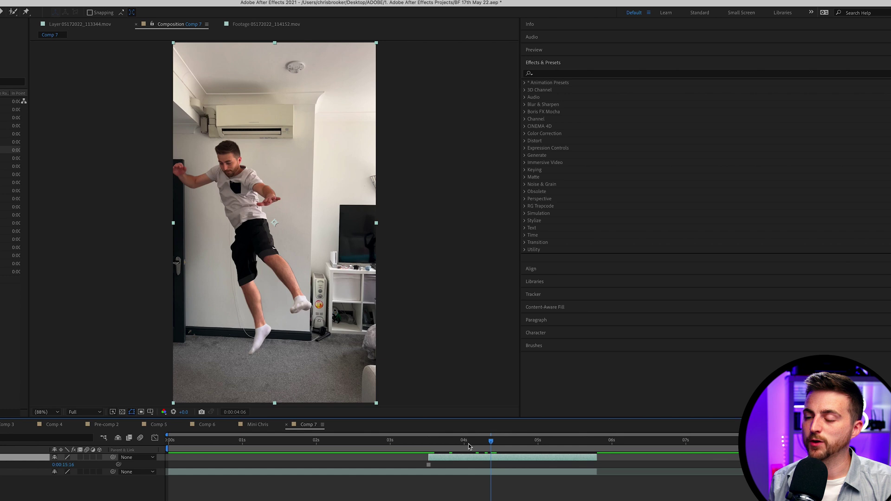
pyautogui.moveTo(487, 446); pyautogui.dragTo(508, 445)
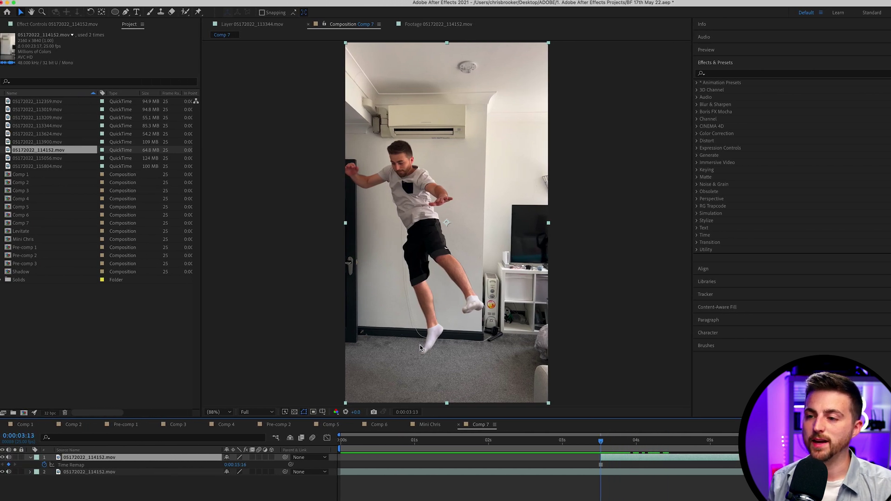
# Start a Pen tool mask on the frozen layer, tracing from the raised leg's inner calf down around the toes
pyautogui.scroll(5, 464, 325)
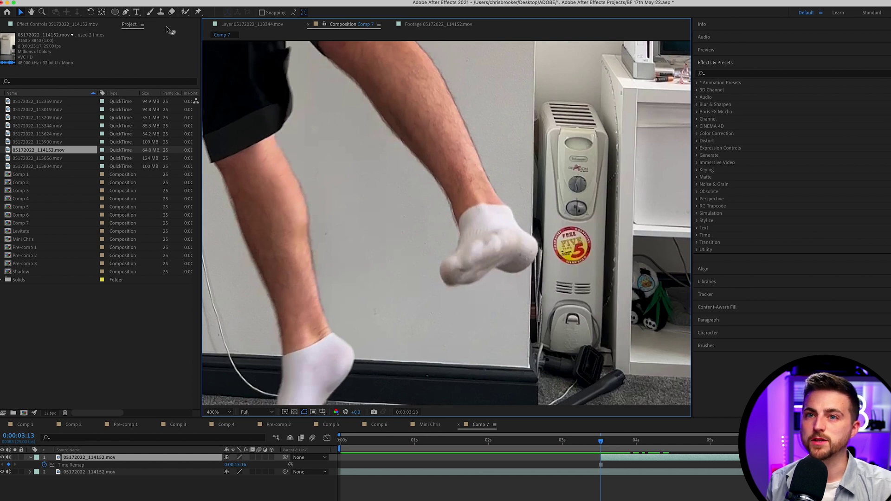
pyautogui.click(126, 14)
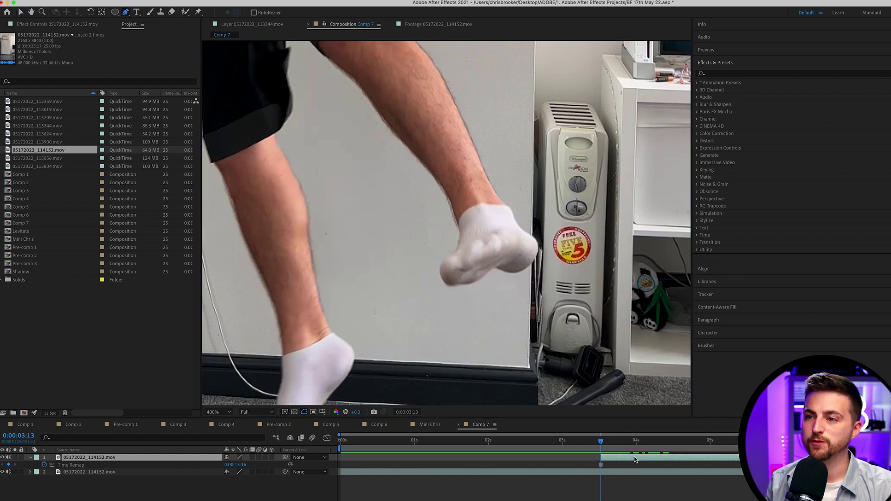
pyautogui.moveTo(345, 159); pyautogui.dragTo(354, 176)
pyautogui.scroll(1, 395, 208)
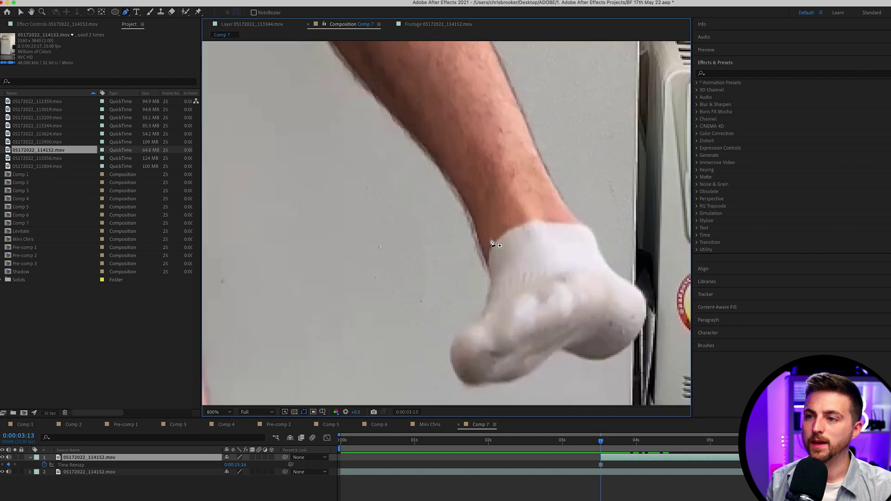
pyautogui.click(429, 157)
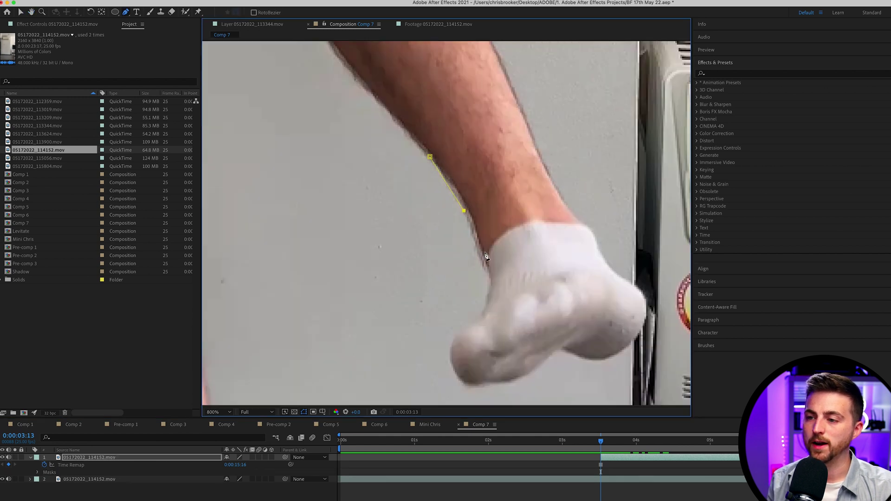
pyautogui.click(473, 325)
pyautogui.click(450, 339)
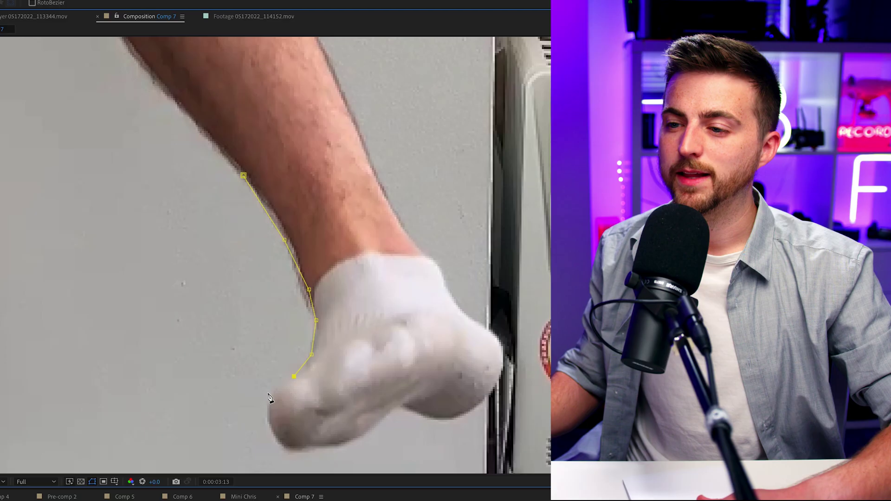
pyautogui.click(452, 361)
pyautogui.click(461, 384)
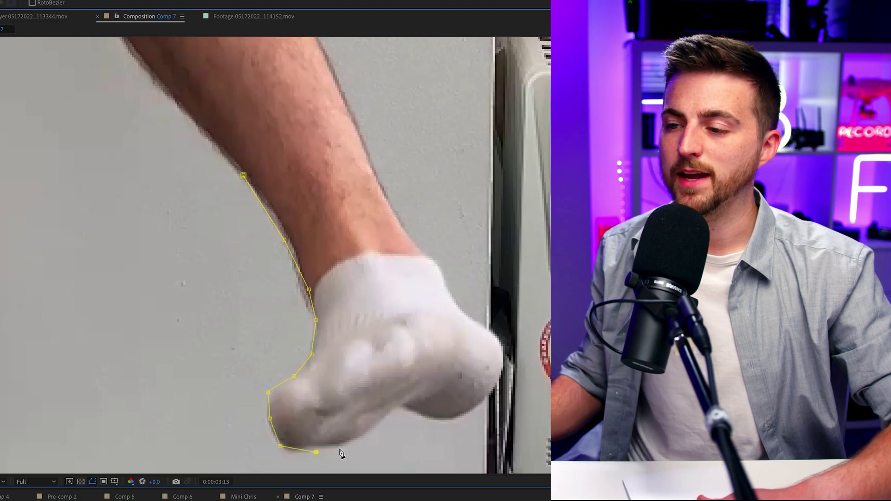
pyautogui.click(340, 448)
pyautogui.click(366, 441)
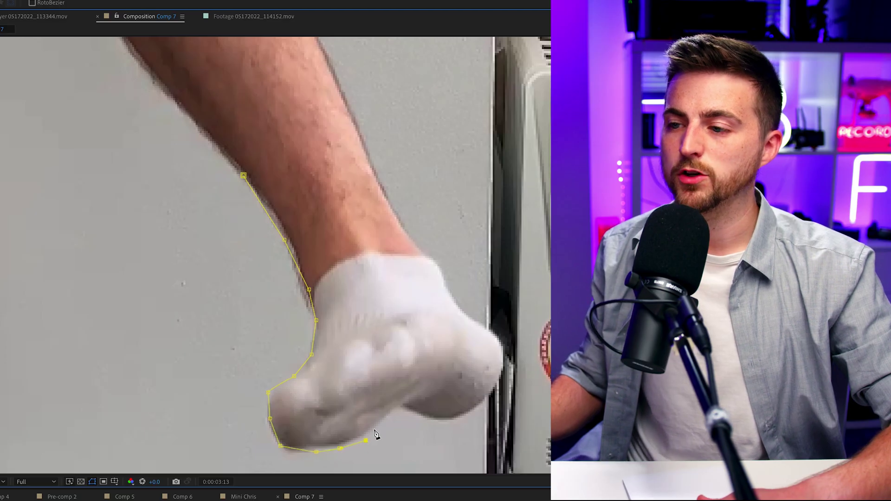
# Continue the mask around the heel of the raised foot and up the outer edge of the ankle and shin
pyautogui.click(490, 396)
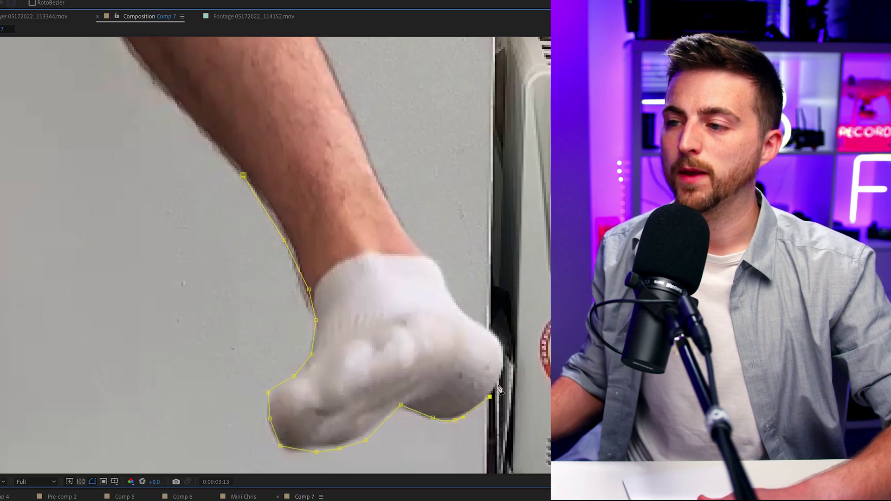
pyautogui.click(502, 373)
pyautogui.click(507, 345)
pyautogui.click(491, 330)
pyautogui.click(462, 319)
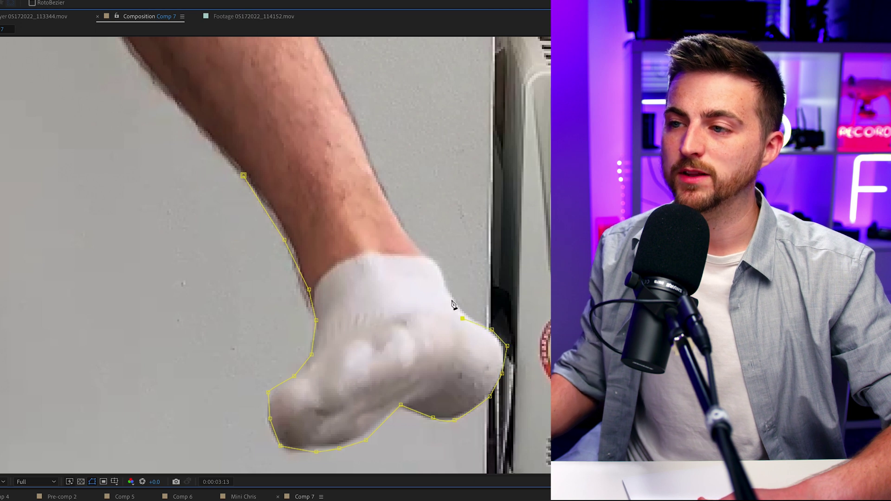
pyautogui.click(438, 261)
pyautogui.click(409, 232)
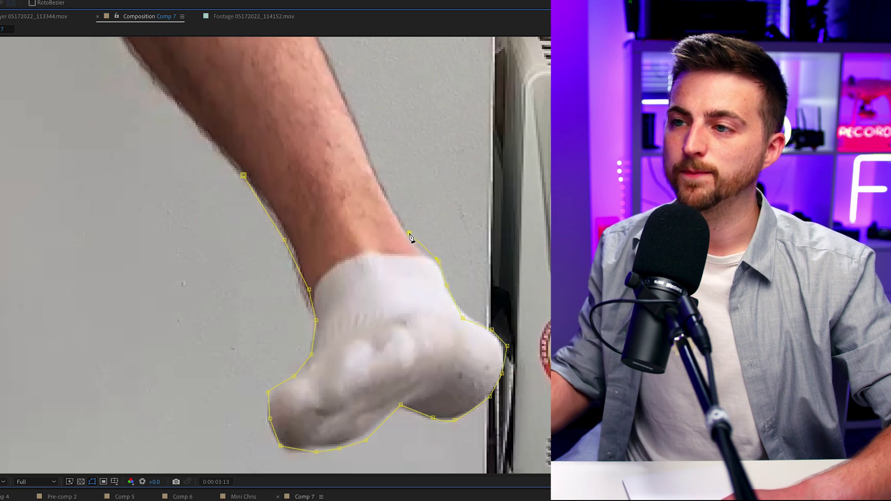
pyautogui.click(379, 180)
pyautogui.click(339, 81)
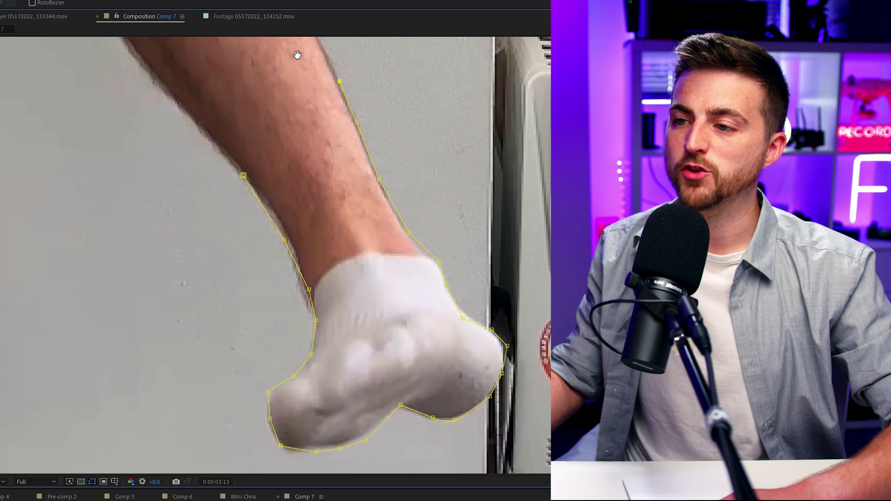
# Extend the mask up the outer knee and along the edge of the shorts to the T-shirt hem
pyautogui.moveTo(296, 55); pyautogui.dragTo(331, 324)
pyautogui.click(321, 238)
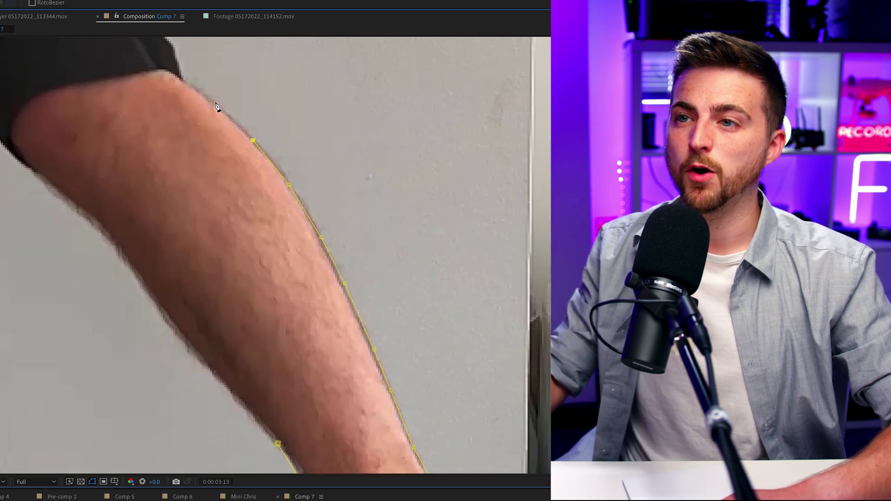
pyautogui.click(215, 102)
pyautogui.click(185, 81)
pyautogui.moveTo(175, 87); pyautogui.dragTo(273, 352)
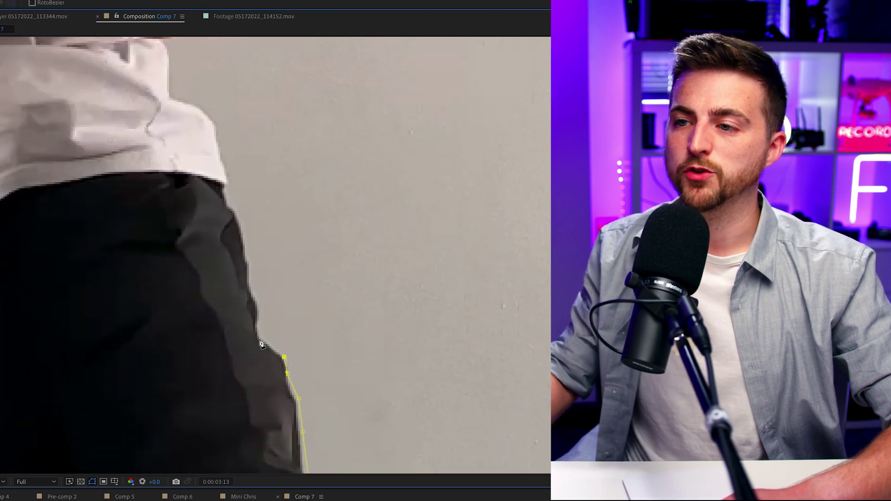
pyautogui.click(259, 339)
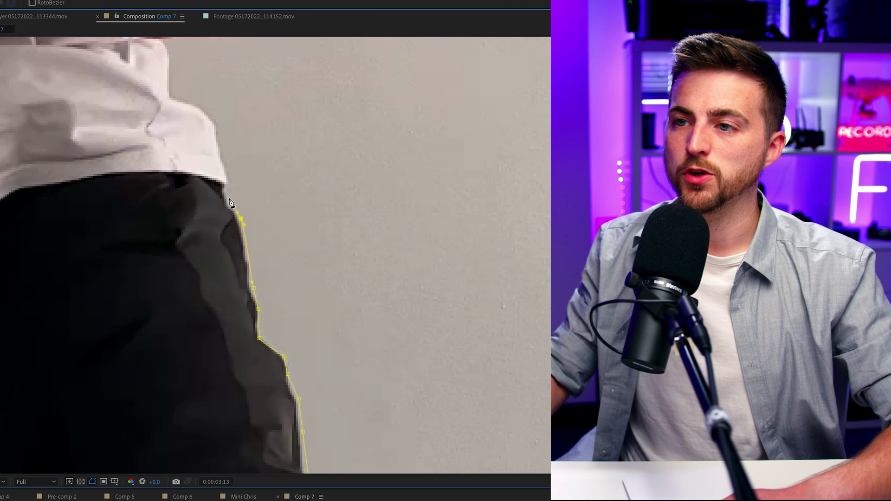
pyautogui.click(212, 121)
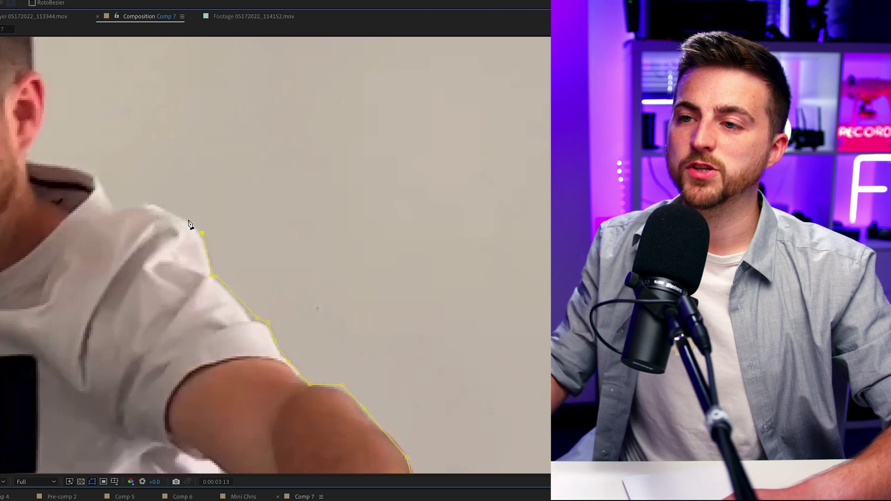
# Trace the mask over the shoulder and collar and around the rest of the body, closing it at the starting calf point
pyautogui.click(188, 219)
pyautogui.click(161, 205)
pyautogui.click(147, 204)
pyautogui.click(69, 162)
pyautogui.click(31, 159)
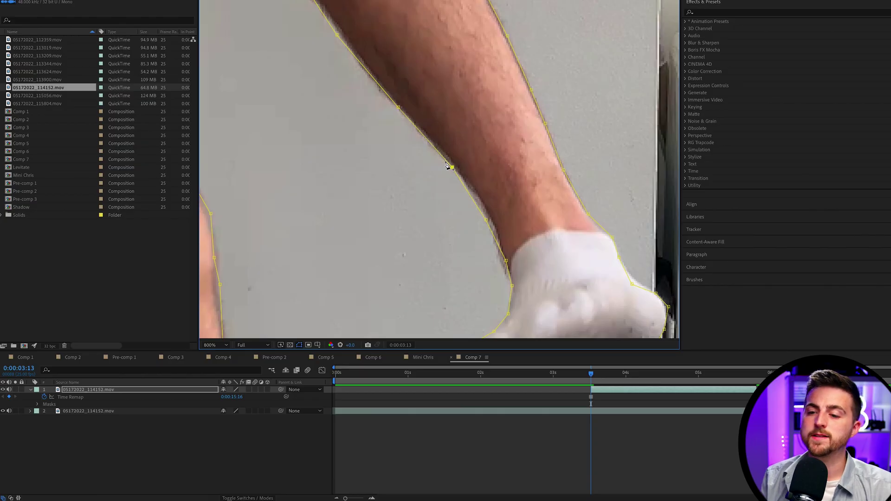
pyautogui.click(222, 346)
pyautogui.click(223, 370)
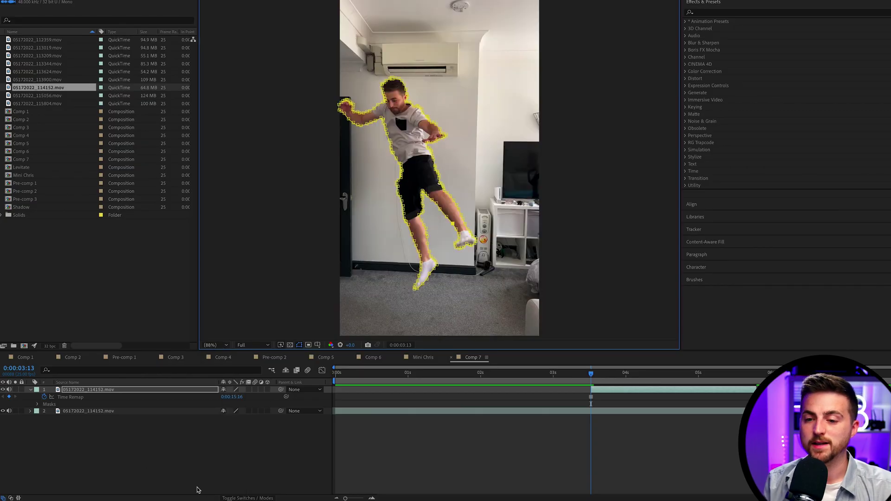
# Solo the masked frozen layer and examine the cutout's edges up close around the shorts and legs
pyautogui.click(225, 434)
pyautogui.click(111, 391)
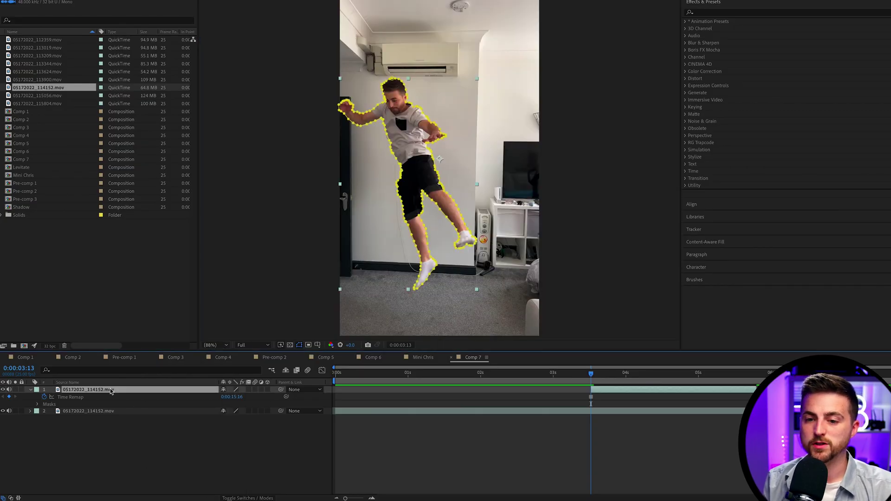
pyautogui.click(14, 390)
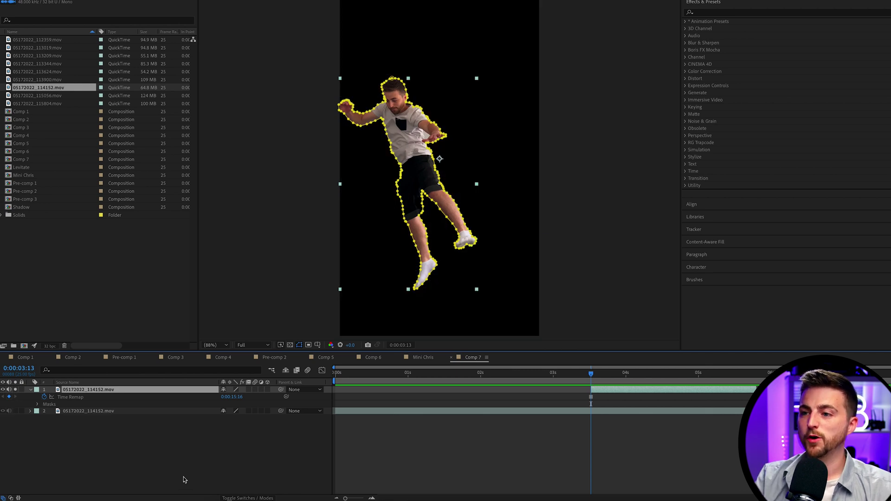
pyautogui.click(197, 454)
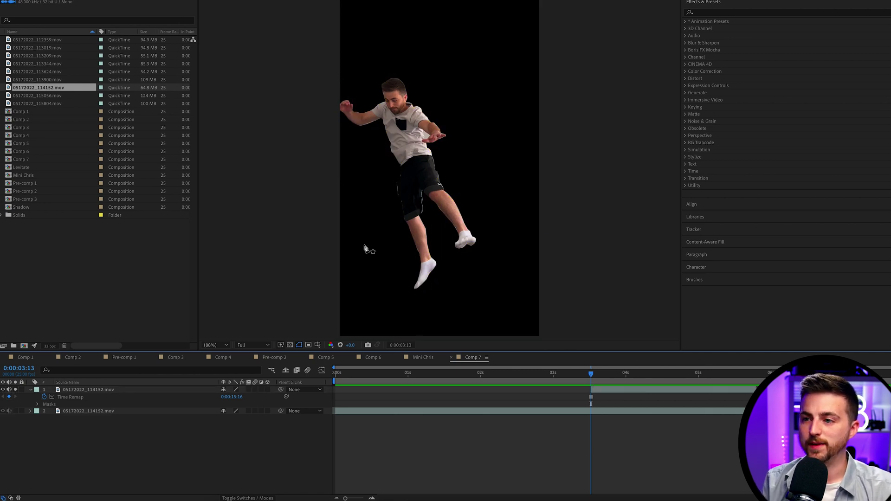
pyautogui.scroll(5, 365, 249)
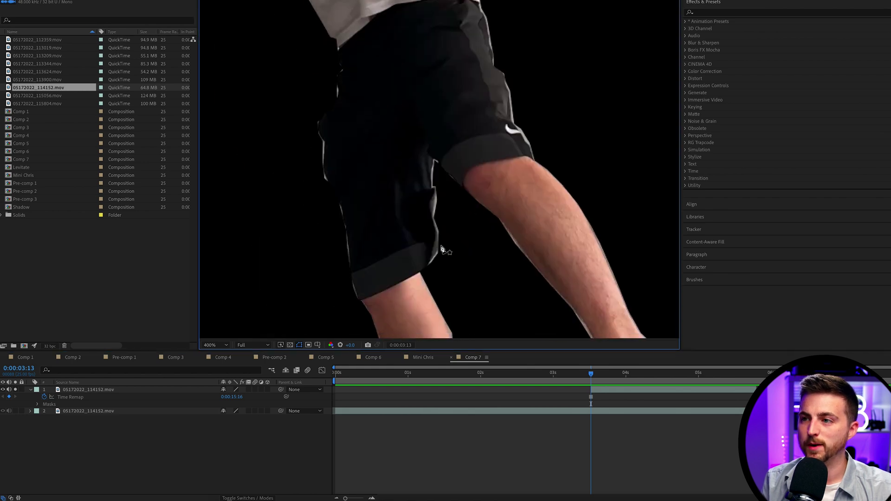
# Set the Mask Feather of Mask 1 on the frozen layer to 5 pixels and check the whole cutout
pyautogui.click(31, 390)
pyautogui.click(30, 390)
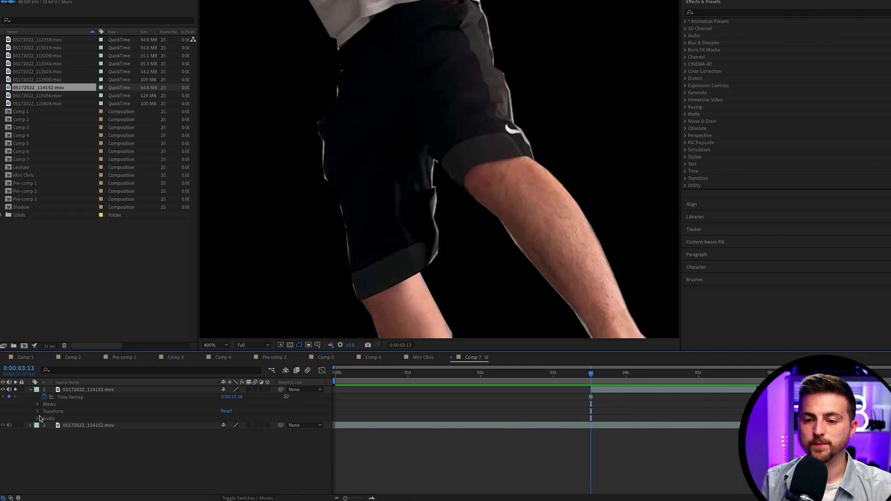
pyautogui.click(45, 411)
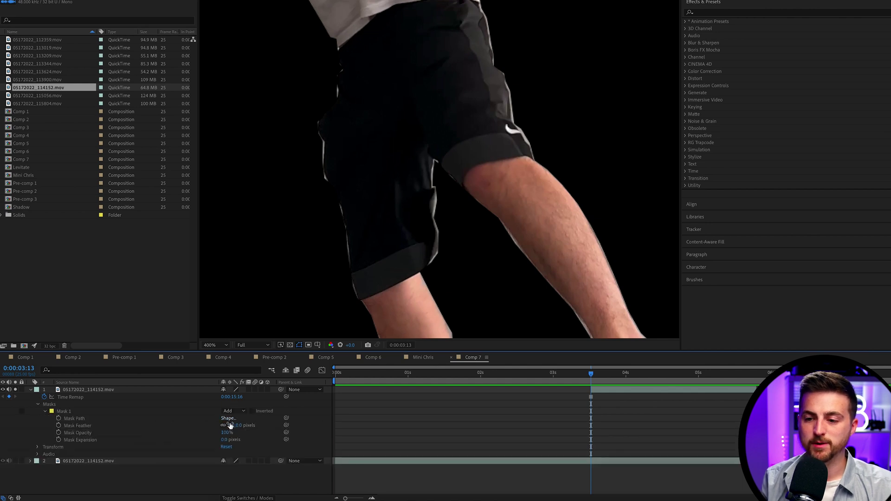
pyautogui.write('5')
pyautogui.press('Return')
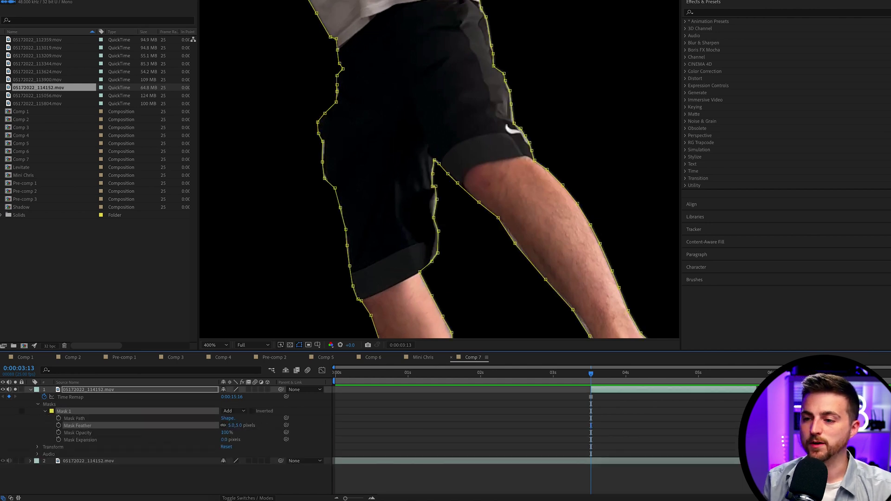
pyautogui.click(396, 399)
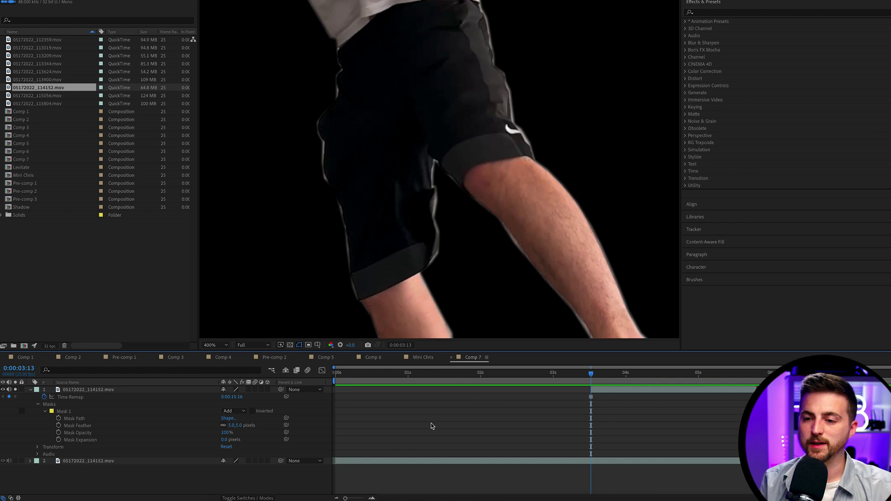
pyautogui.click(220, 344)
pyautogui.click(214, 355)
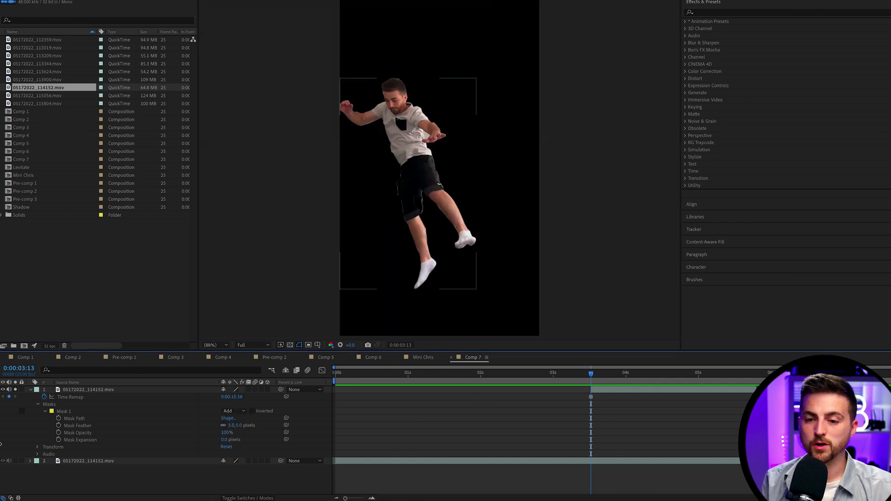
# Unsolo the frozen layer, mute its audio, and select the original clip layer beneath it
pyautogui.click(15, 390)
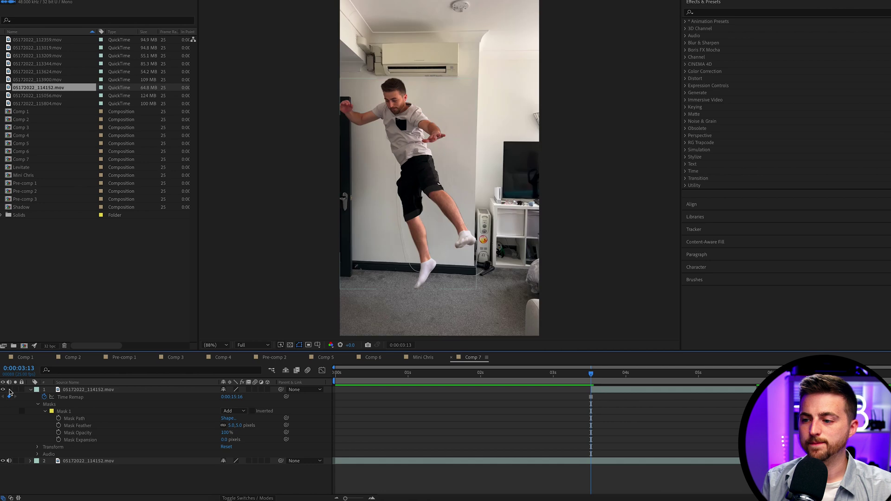
pyautogui.click(8, 390)
pyautogui.click(420, 461)
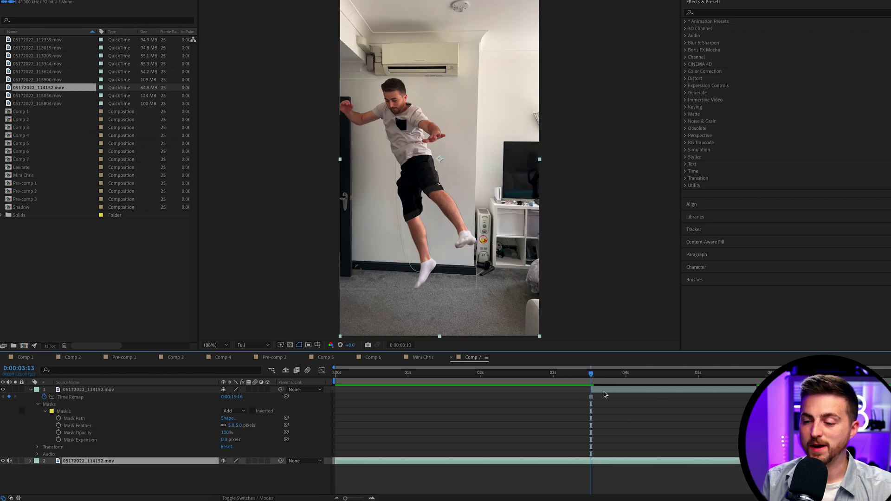
# Move the frozen layer to the composition start, extend it to the original clip's end, and preview the result
pyautogui.moveTo(605, 395); pyautogui.dragTo(367, 393)
pyautogui.press('Home')
pyautogui.moveTo(503, 392); pyautogui.dragTo(758, 400)
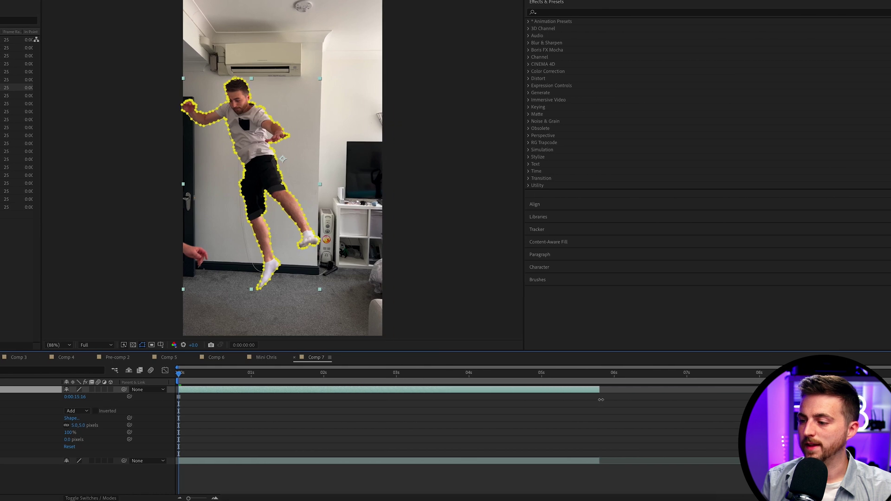
pyautogui.press('space')
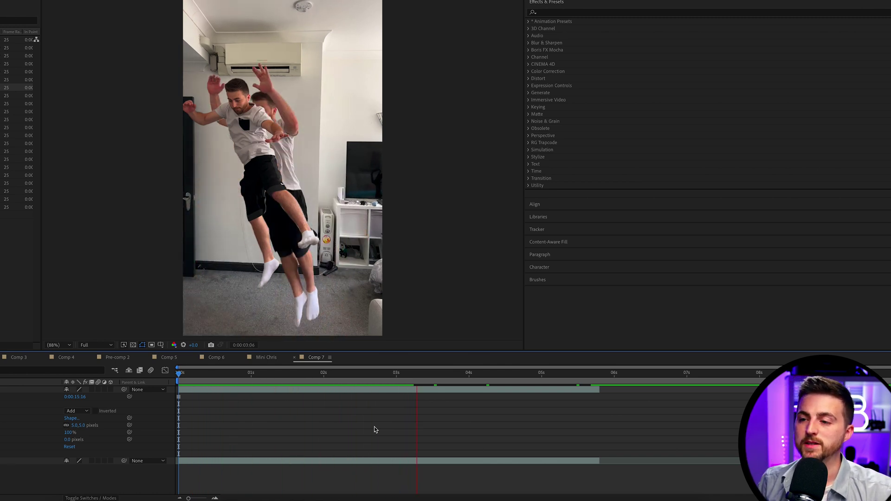
pyautogui.press('space')
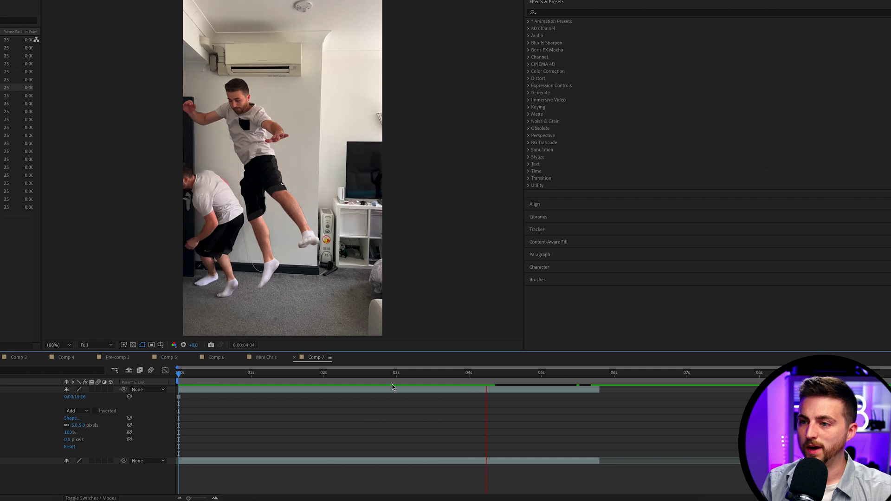
# Split the frozen layer at 0:00:03:13 and delete the portion after that point
pyautogui.moveTo(389, 379); pyautogui.dragTo(433, 383)
pyautogui.click(437, 388)
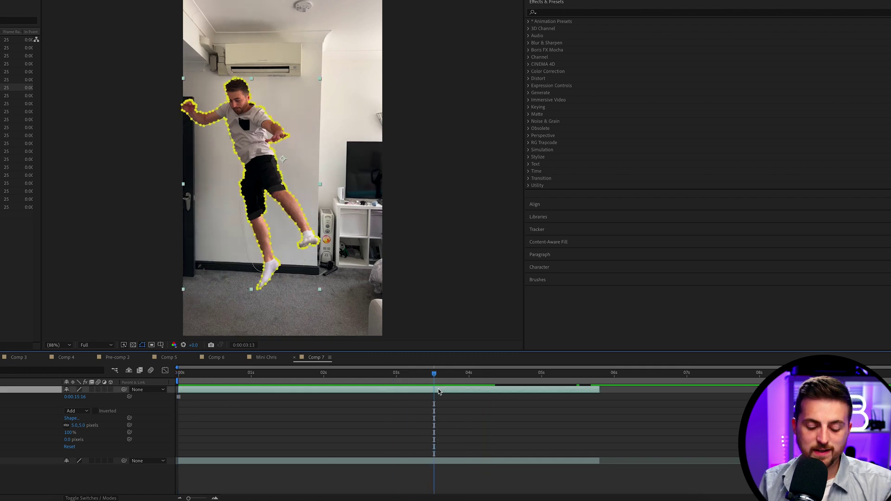
pyautogui.hotkey('ctrl', 'shift', 'd')
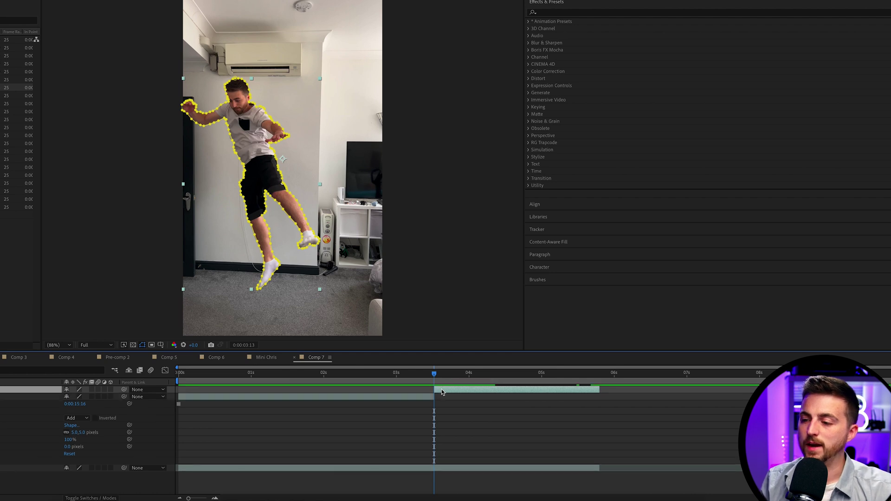
pyautogui.press('Delete')
# Play and scrub the composition to examine where the moving person passes behind the frozen cutout
pyautogui.moveTo(431, 375); pyautogui.dragTo(371, 379)
pyautogui.press('space')
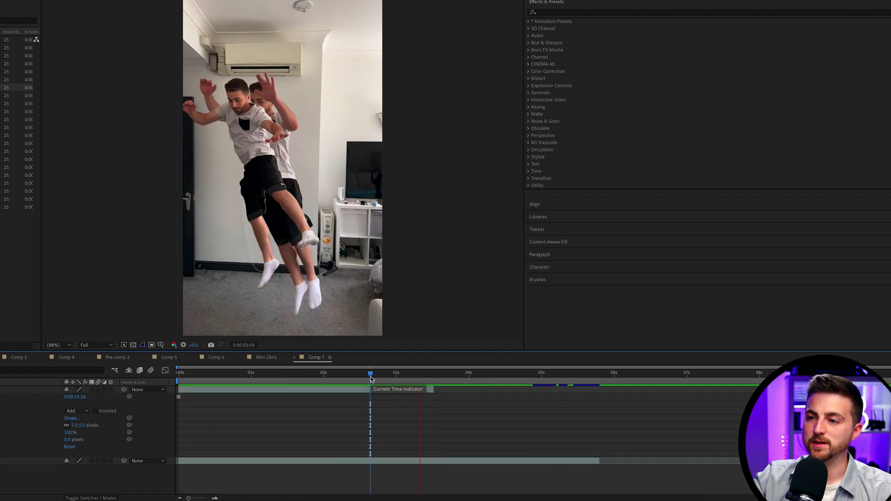
pyautogui.press('space')
pyautogui.moveTo(191, 372); pyautogui.dragTo(93, 371)
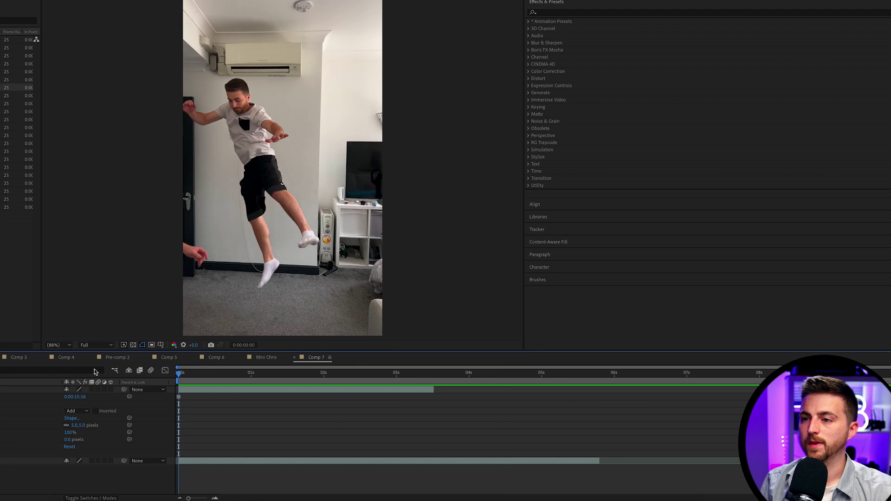
pyautogui.press('space')
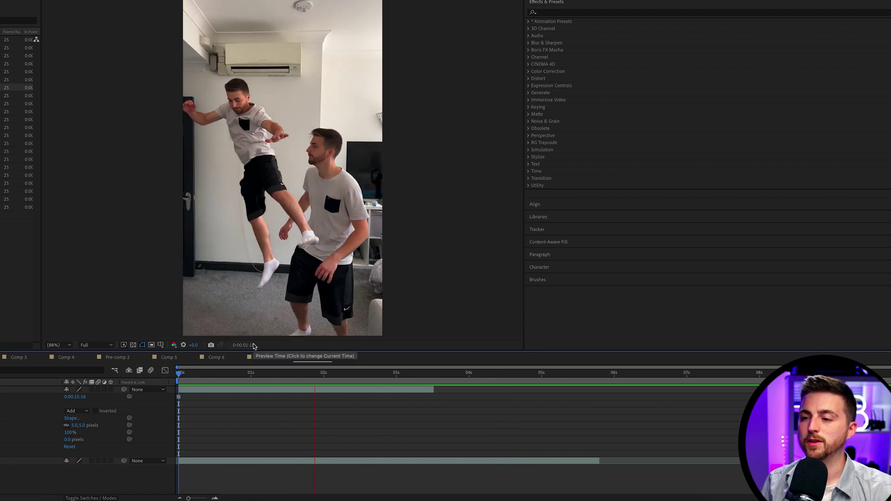
pyautogui.press('space')
pyautogui.moveTo(310, 374); pyautogui.dragTo(292, 371)
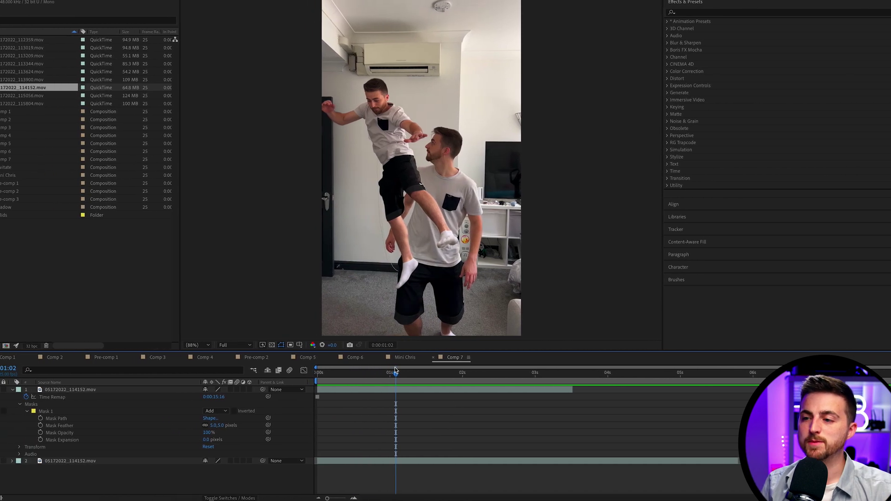
pyautogui.moveTo(395, 370); pyautogui.dragTo(430, 373)
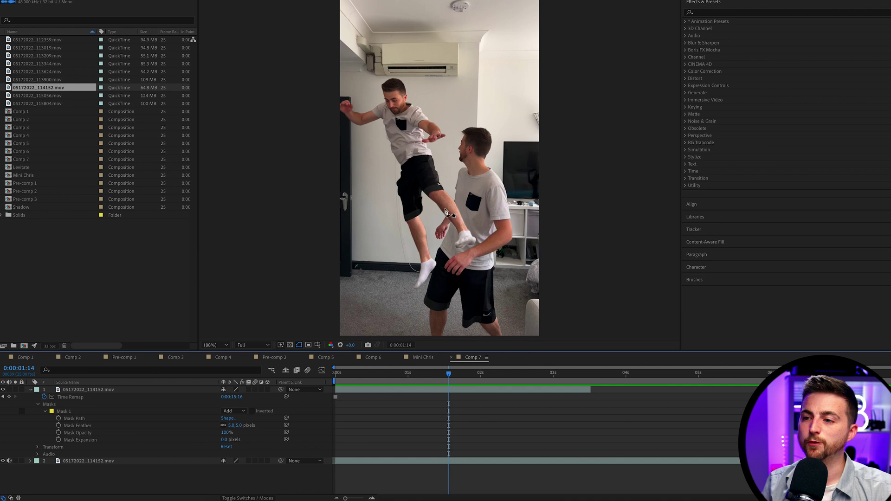
pyautogui.press('space')
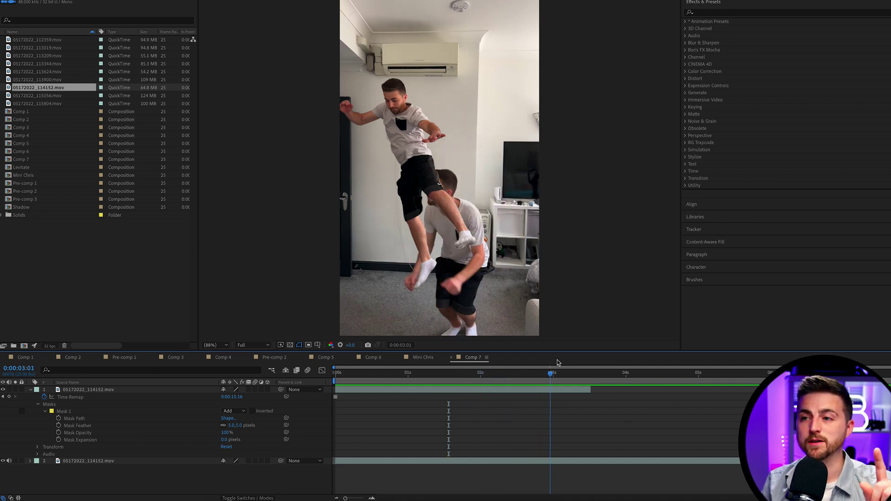
pyautogui.moveTo(557, 363); pyautogui.dragTo(352, 348)
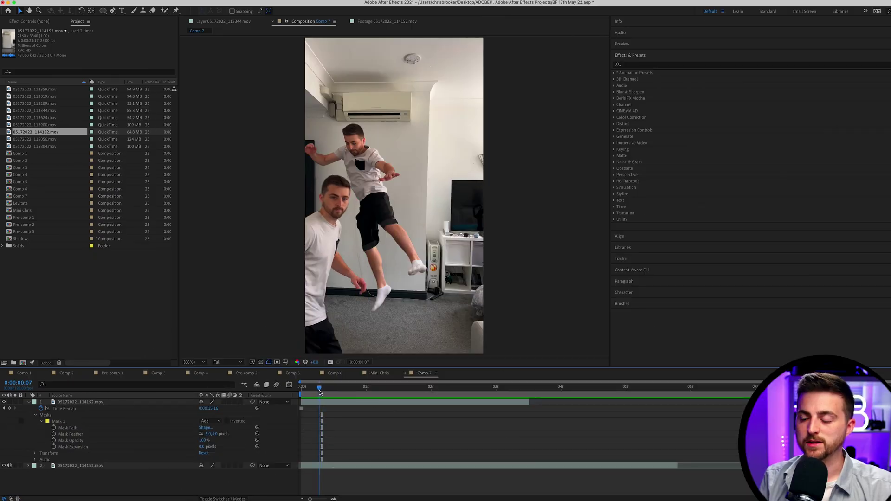
# Duplicate the original clip and trim the duplicate to run from 0:00:00:07 to 0:00:03:13, deleting the split-off remainder
pyautogui.click(325, 465)
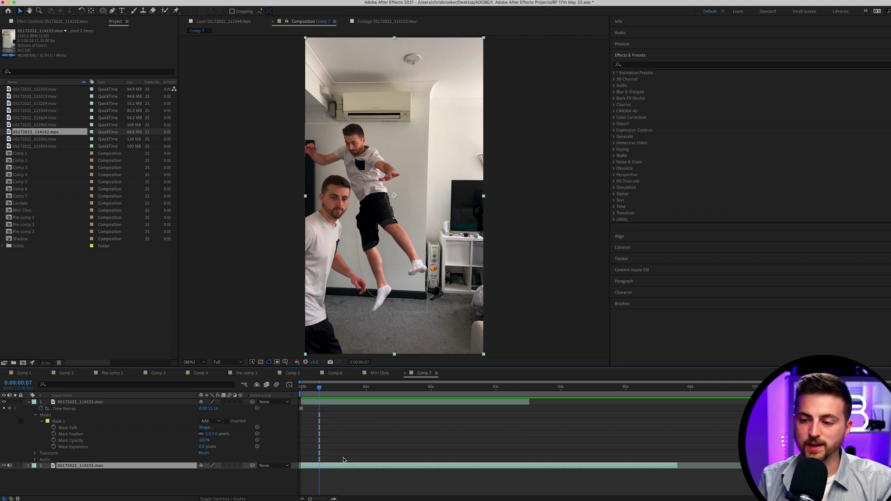
pyautogui.press('super+d')
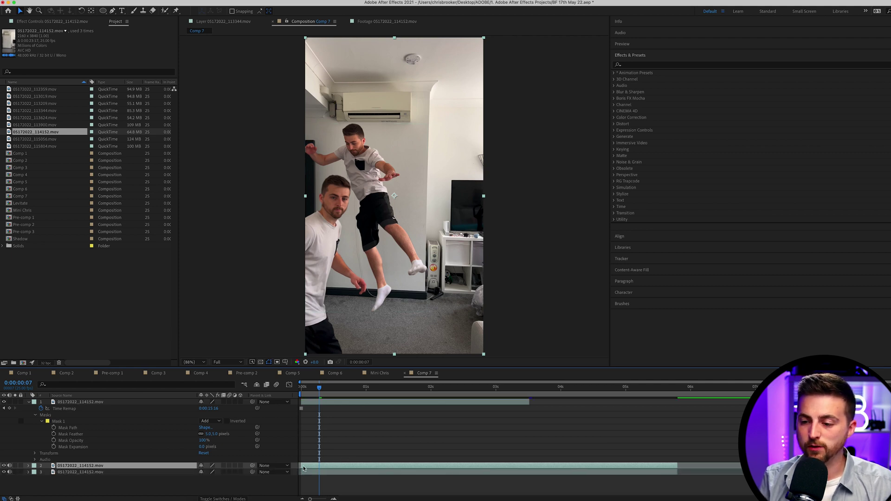
pyautogui.moveTo(304, 468); pyautogui.dragTo(318, 469)
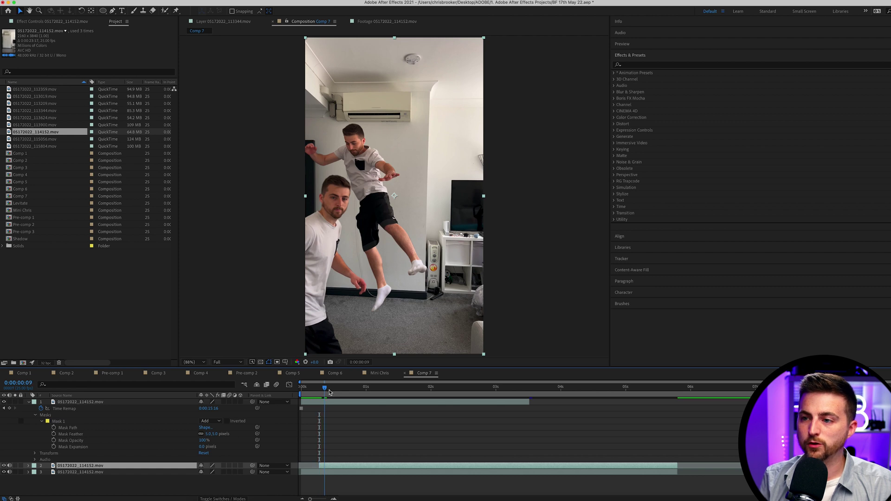
pyautogui.moveTo(326, 393); pyautogui.dragTo(530, 391)
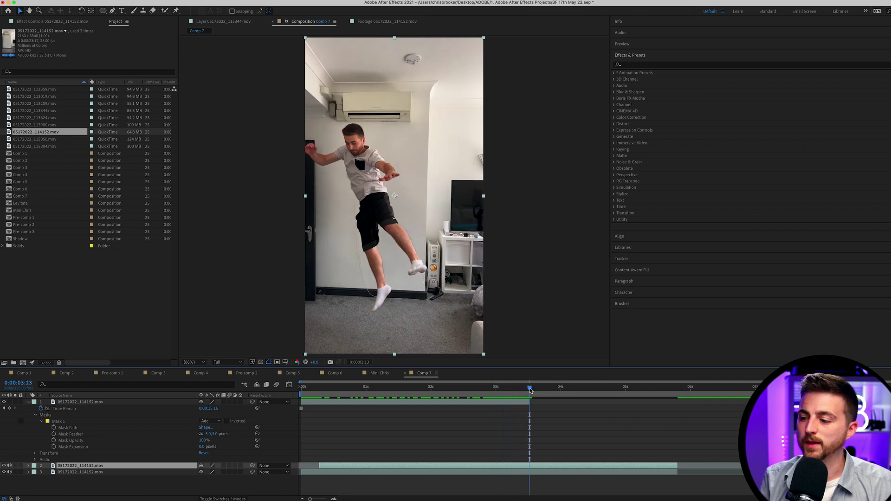
pyautogui.press('super+shift+d')
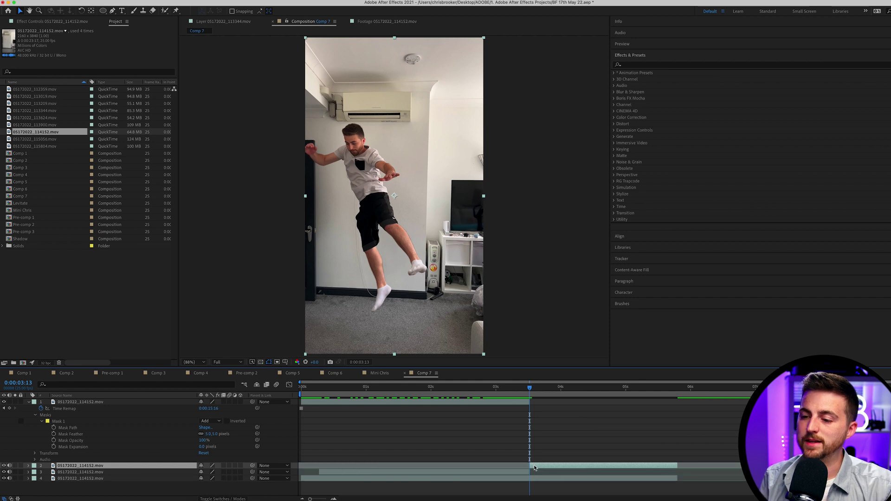
pyautogui.press('Delete')
# Open the trimmed duplicate in its own layer view at composition time 0:00:00:07 with the Roto Brush tool active
pyautogui.moveTo(525, 390); pyautogui.dragTo(421, 393)
pyautogui.click(345, 465)
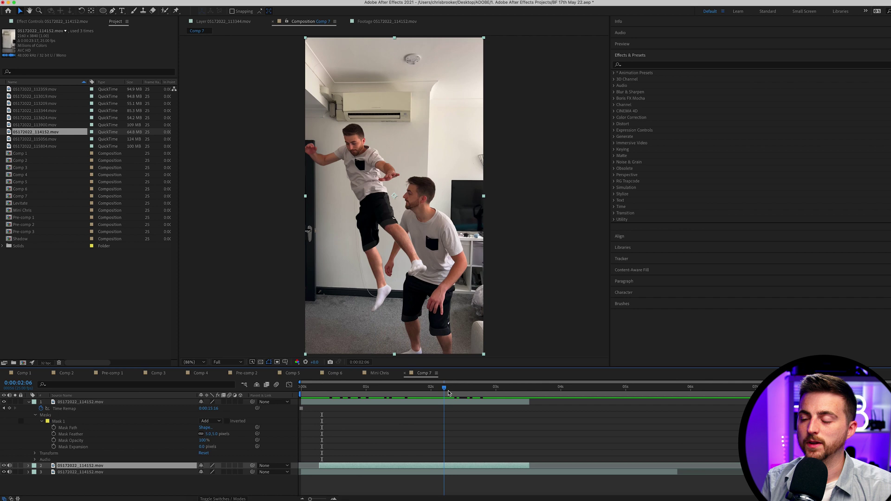
pyautogui.click(337, 394)
pyautogui.moveTo(336, 396)
pyautogui.mouseDown()
pyautogui.moveTo(411, 393)
pyautogui.moveTo(329, 391)
pyautogui.moveTo(438, 383)
pyautogui.moveTo(320, 394)
pyautogui.mouseUp()
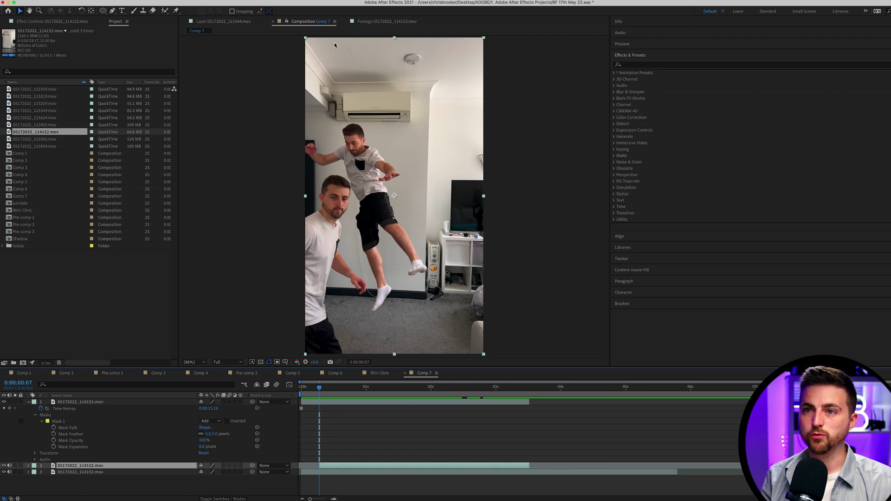
pyautogui.click(162, 12)
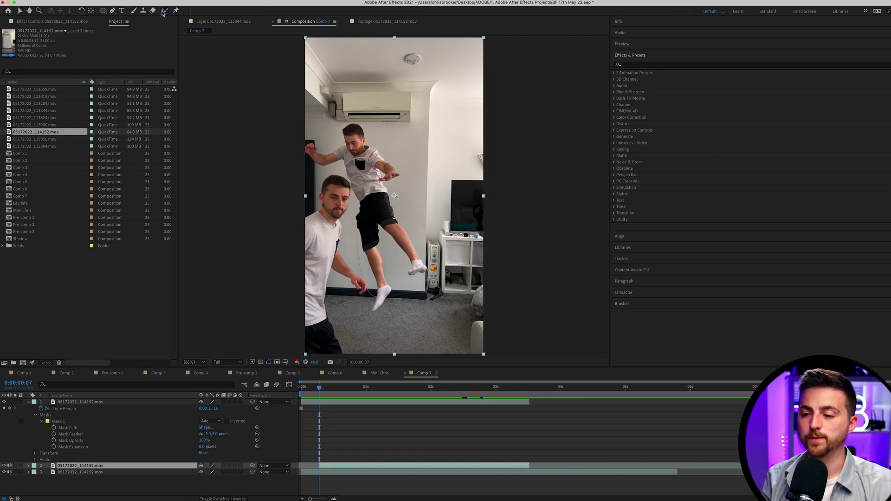
pyautogui.doubleClick(313, 253)
pyautogui.moveTo(374, 211); pyautogui.dragTo(374, 180)
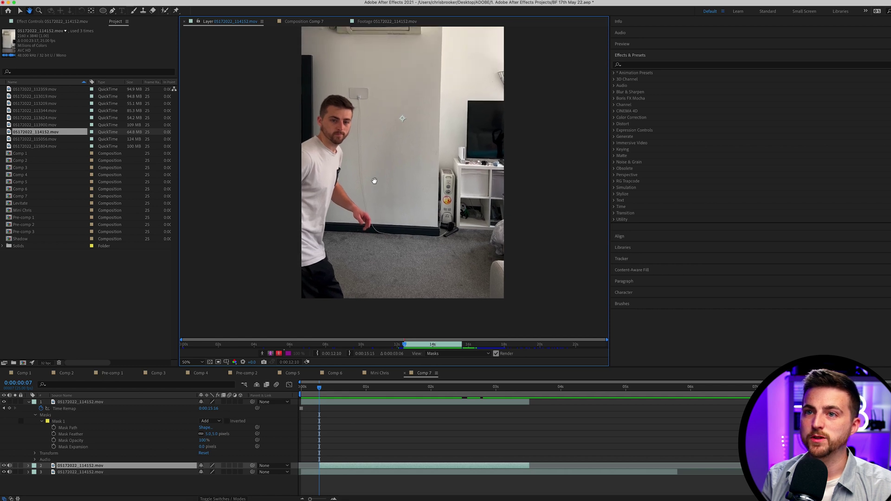
pyautogui.click(166, 12)
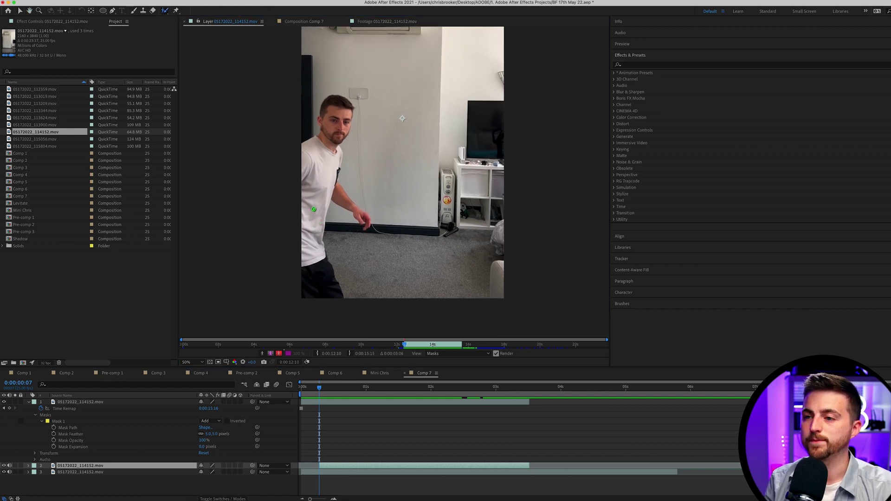
# Set the brush diameter to 63 px and paint a Roto Brush selection over the walking person's body
pyautogui.click(628, 304)
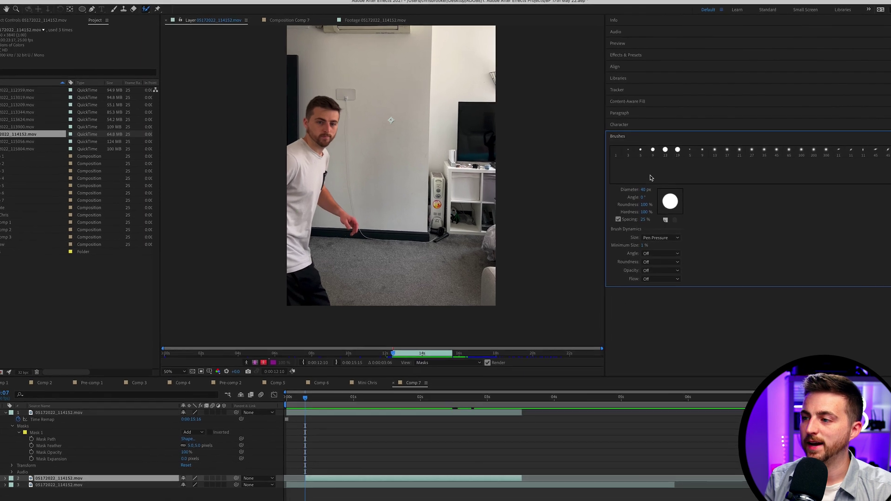
pyautogui.moveTo(646, 200); pyautogui.dragTo(650, 200)
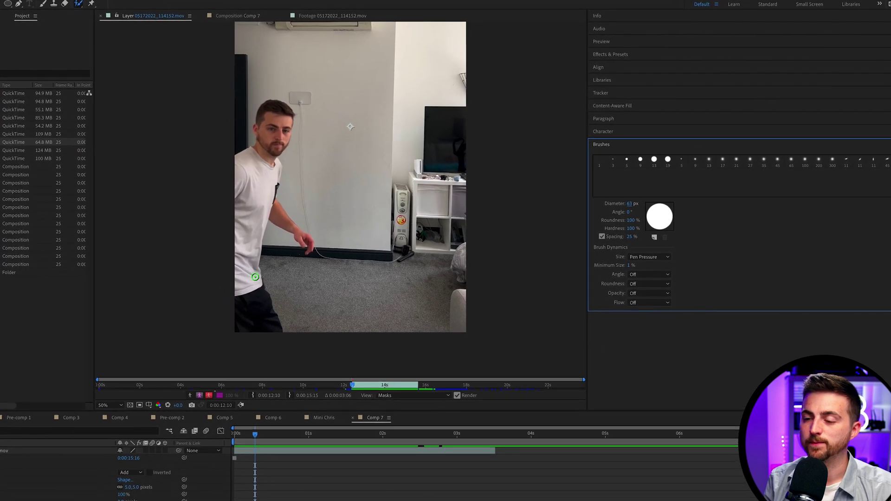
pyautogui.click(280, 270)
pyautogui.moveTo(239, 343)
pyautogui.mouseDown()
pyautogui.moveTo(218, 222)
pyautogui.moveTo(238, 119)
pyautogui.moveTo(259, 133)
pyautogui.moveTo(243, 199)
pyautogui.moveTo(284, 256)
pyautogui.mouseUp()
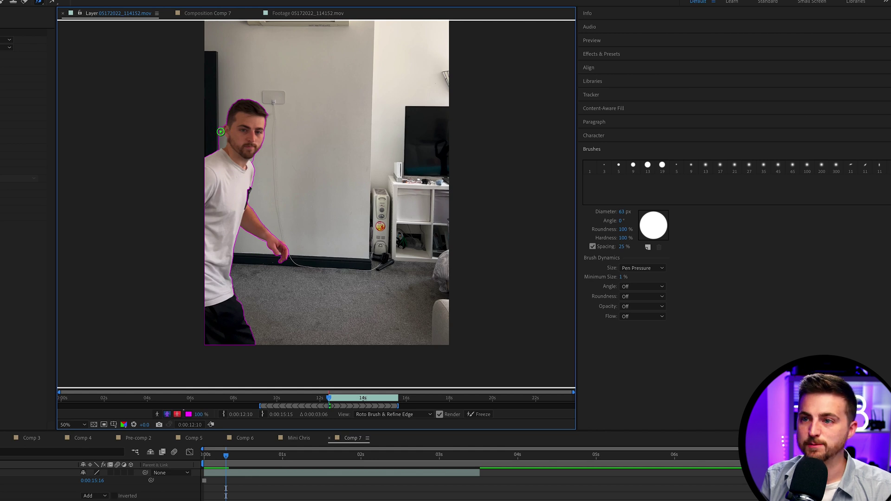
pyautogui.moveTo(223, 138); pyautogui.dragTo(223, 142)
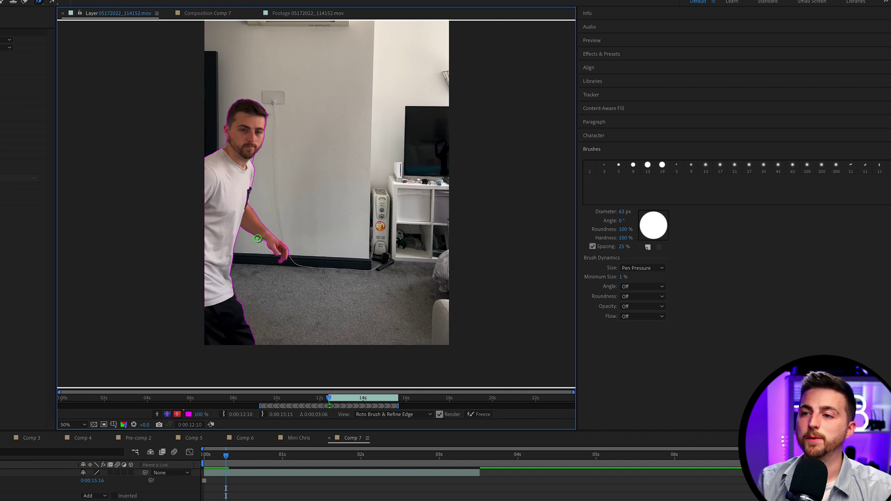
# Advance the Roto Brush selection through the following frames and correct it between the arm and torso at layer time 0:00:12:15
pyautogui.press('pagedown')
pyautogui.press('pagedown')
pyautogui.press('pagedown')
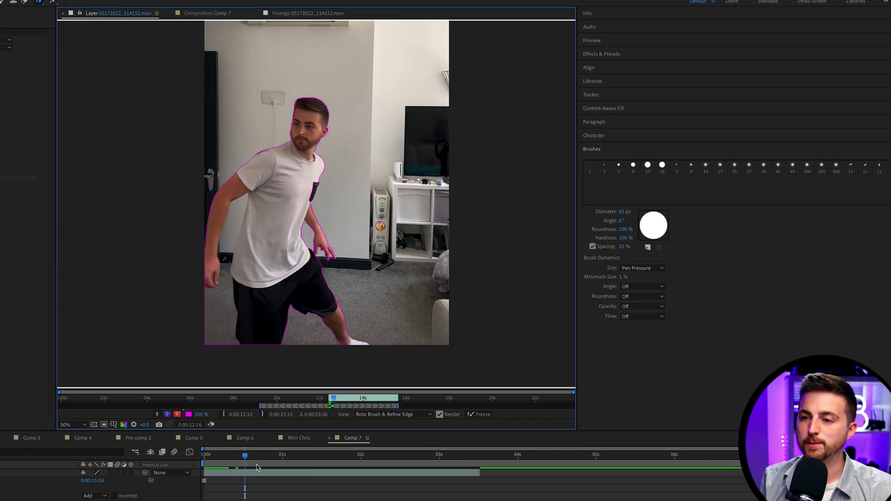
pyautogui.moveTo(246, 463); pyautogui.dragTo(240, 457)
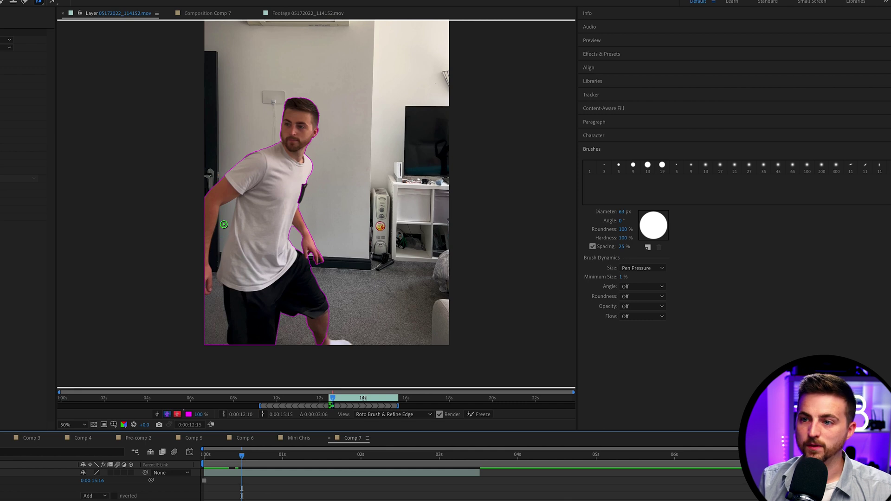
pyautogui.moveTo(227, 212); pyautogui.dragTo(214, 253)
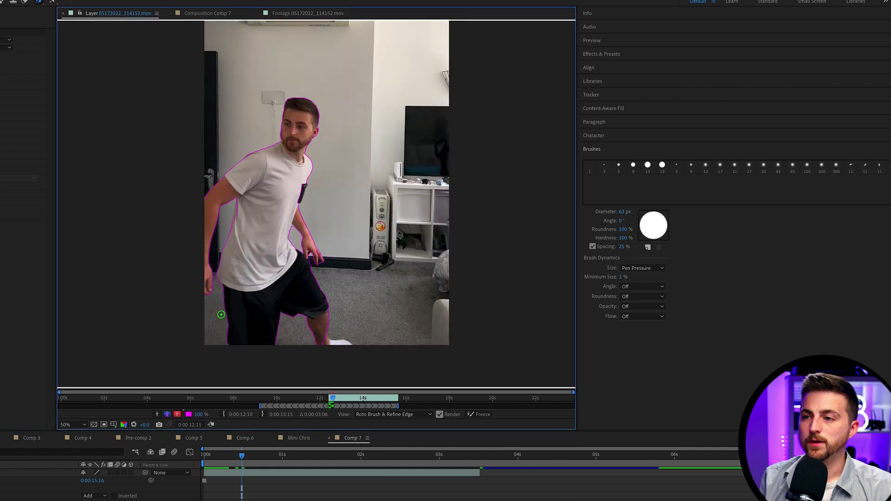
# Propagate the selection onward and correct it along the arm beside the heater at layer time 0:00:12:21
pyautogui.press('pagedown')
pyautogui.press('space')
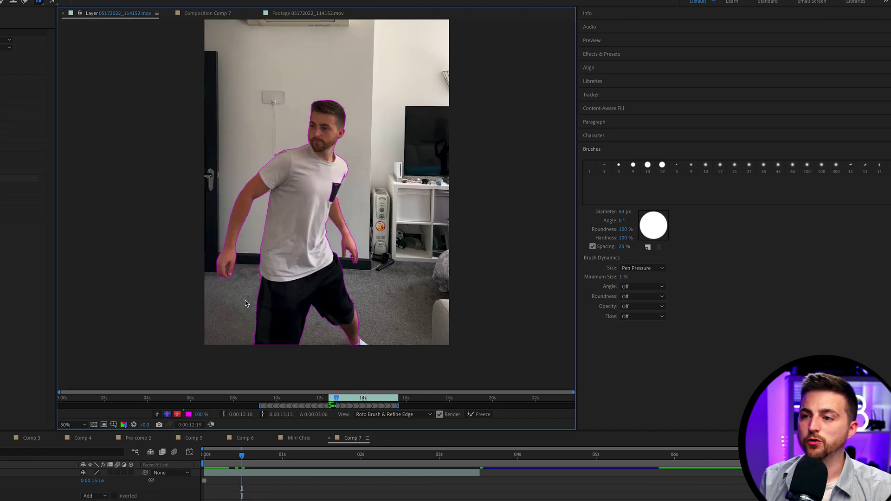
pyautogui.press('space')
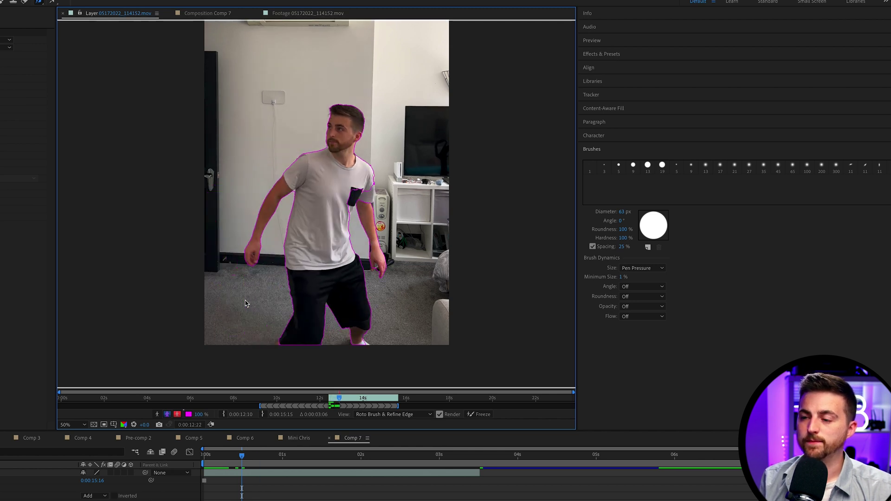
pyautogui.moveTo(367, 207); pyautogui.dragTo(378, 269)
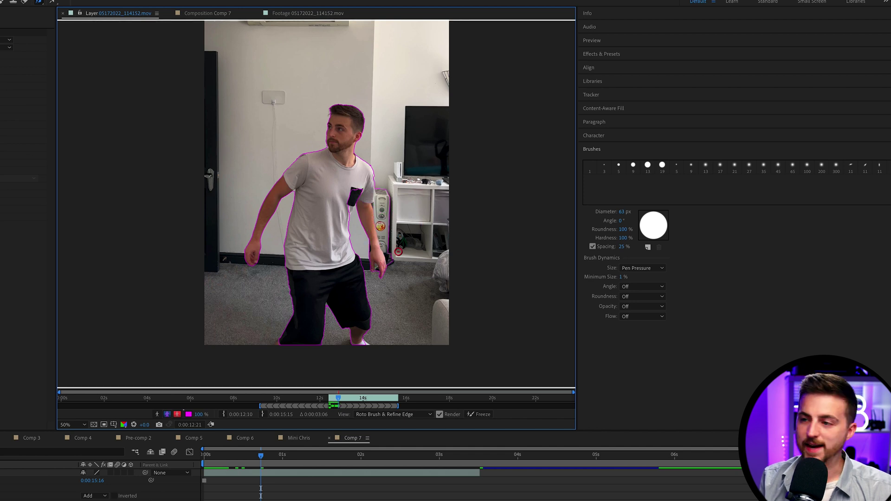
# Propagate the Roto Brush selection onward and add the raised forearm and hand to it at layer times 0:00:15:04 and 0:00:15:05
pyautogui.press('space')
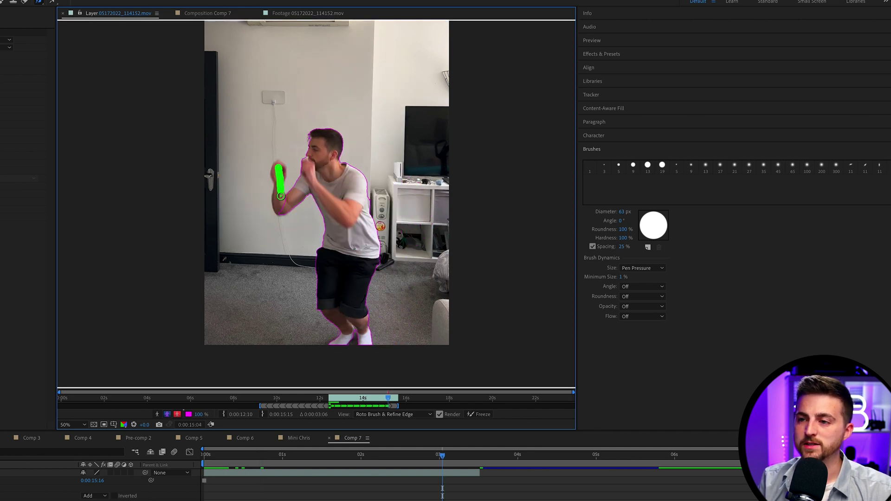
pyautogui.moveTo(280, 196); pyautogui.dragTo(279, 211)
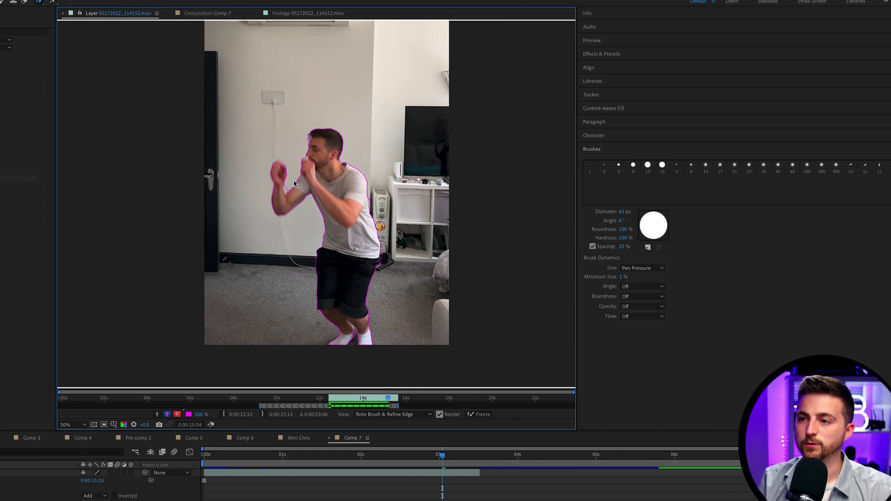
pyautogui.press('pagedown')
pyautogui.press('pagedown')
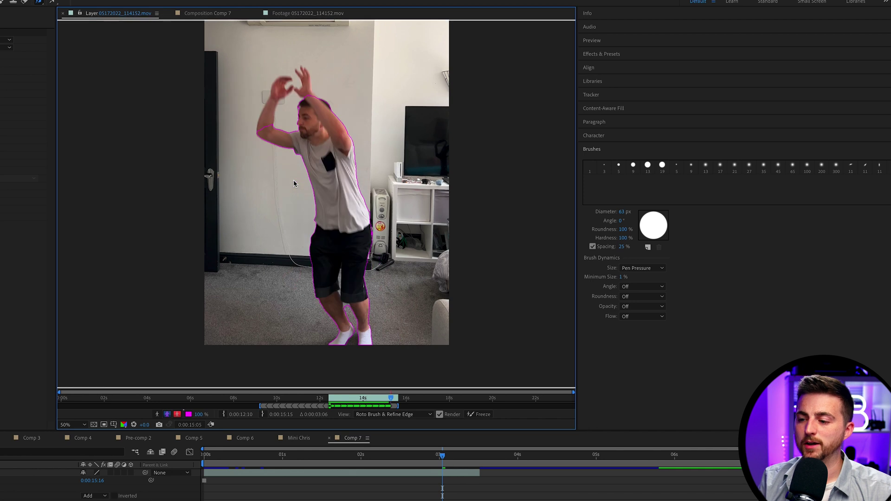
pyautogui.moveTo(448, 459); pyautogui.dragTo(446, 459)
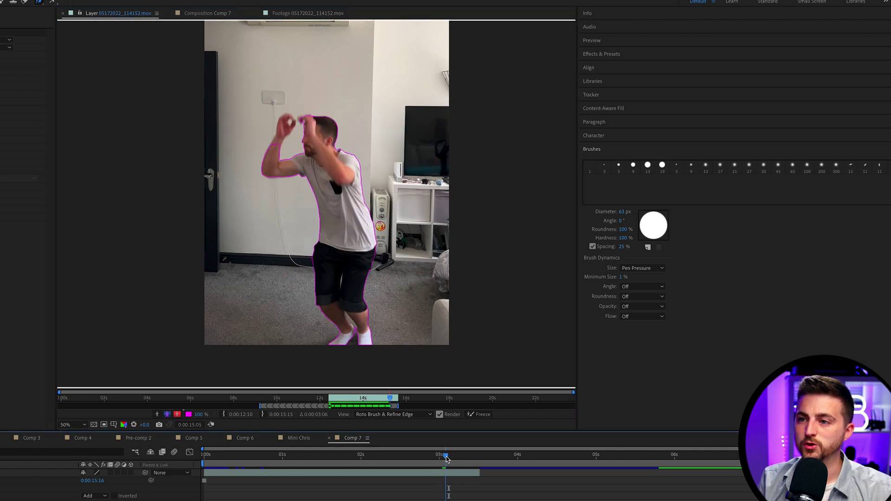
pyautogui.moveTo(275, 145); pyautogui.dragTo(278, 135)
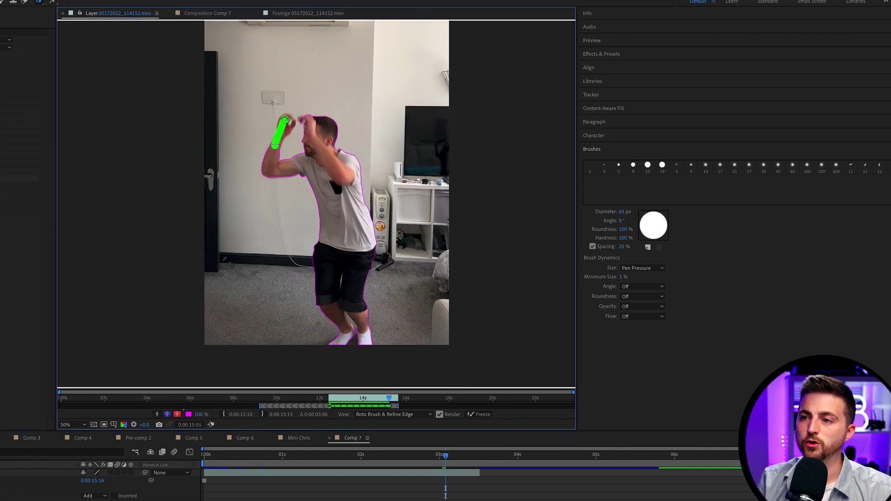
# Advance the selection and paint the raised hands into it at layer time 0:00:15:06
pyautogui.press('pagedown')
pyautogui.press('pagedown')
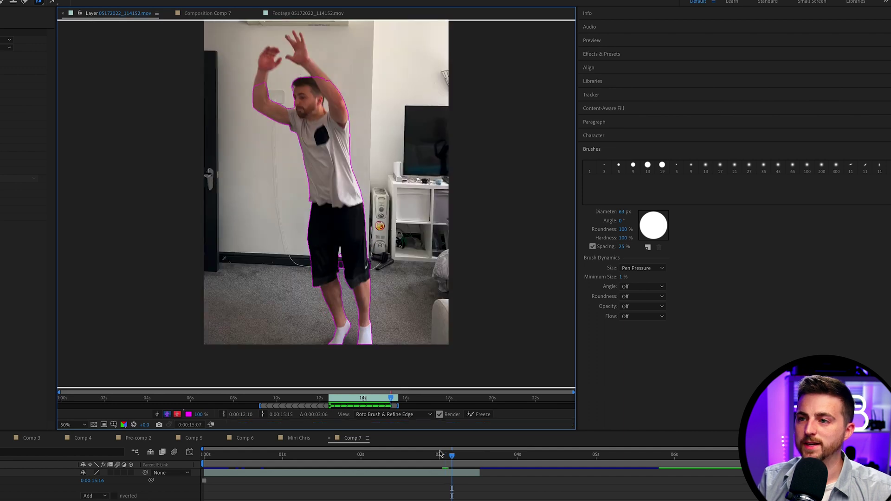
pyautogui.moveTo(452, 459); pyautogui.dragTo(450, 459)
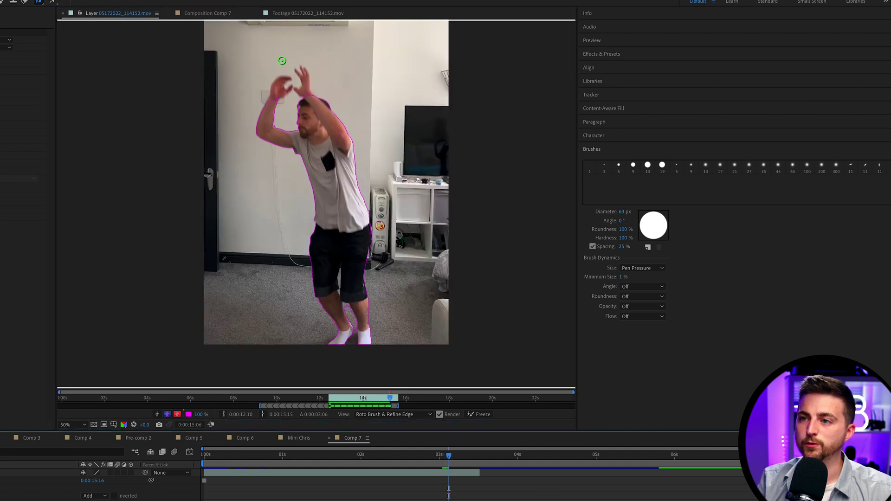
pyautogui.moveTo(307, 98); pyautogui.dragTo(306, 75)
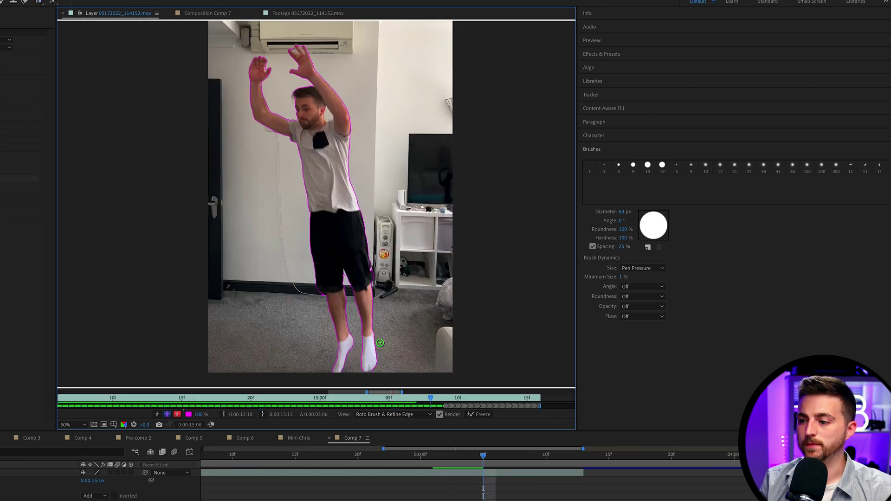
# Propagate the Roto Brush selection frame by frame through the jump, from layer time 0:00:15:08 to the clip's end at 0:00:15:16
pyautogui.press('pagedown')
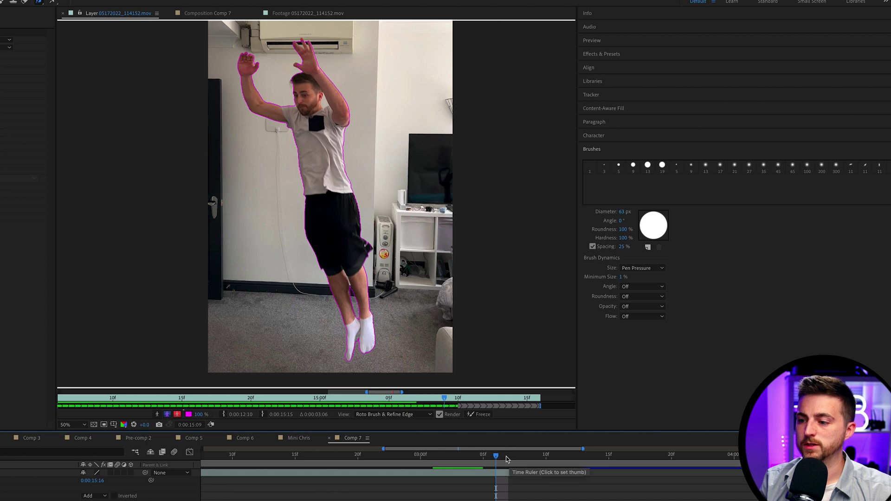
pyautogui.click(508, 461)
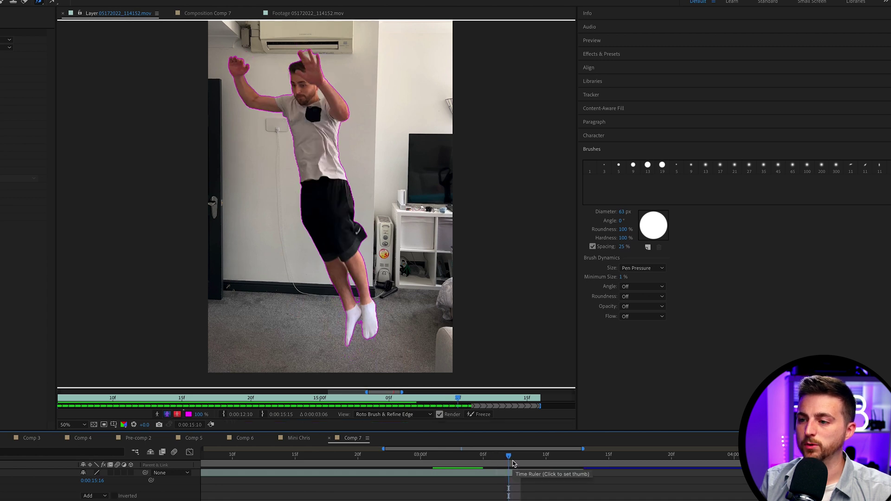
pyautogui.click(520, 460)
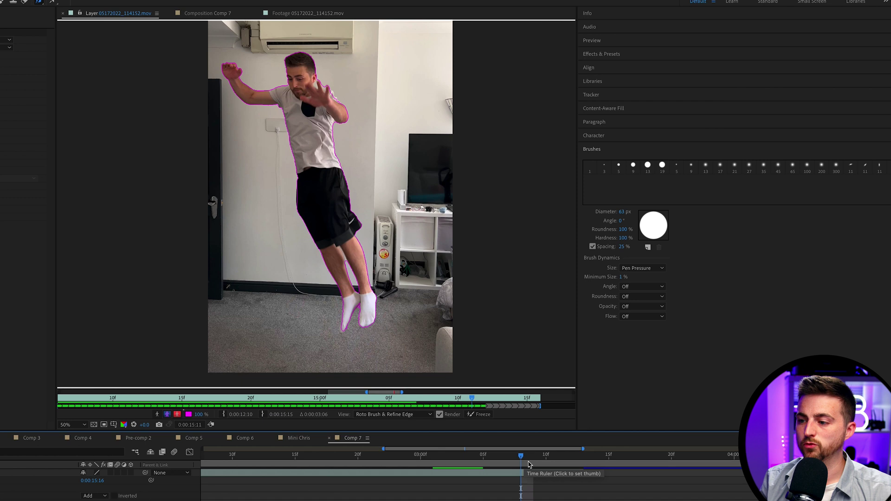
pyautogui.click(533, 461)
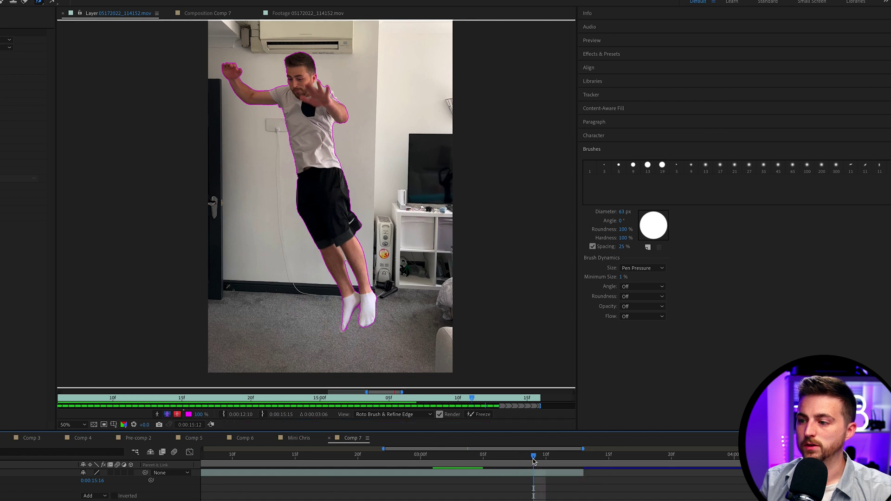
pyautogui.click(546, 461)
pyautogui.click(558, 460)
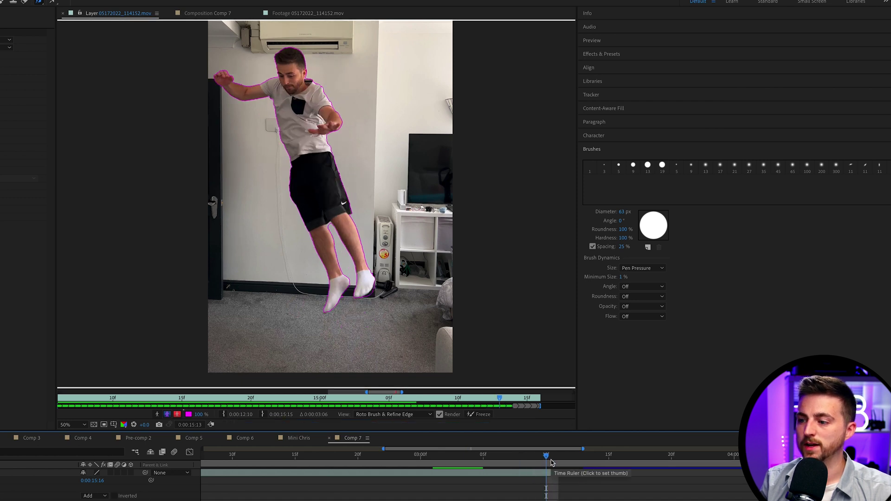
pyautogui.click(570, 460)
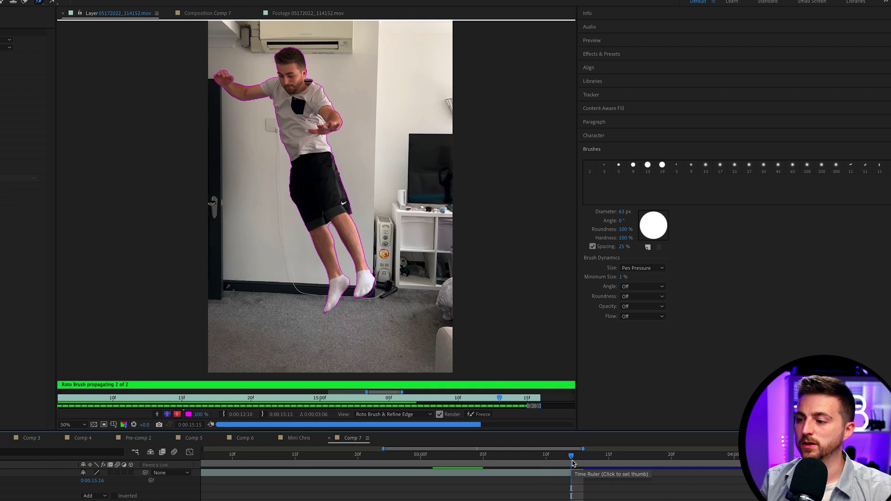
pyautogui.click(583, 461)
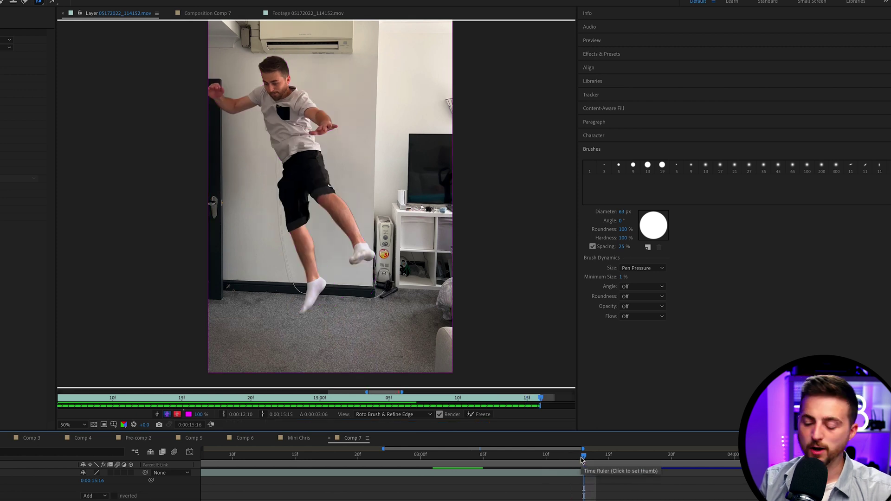
# Return to the start of the clip and review the rotoscoped selection in playback with the alpha overlay turned on
pyautogui.moveTo(454, 463); pyautogui.dragTo(177, 467)
pyautogui.press(';')
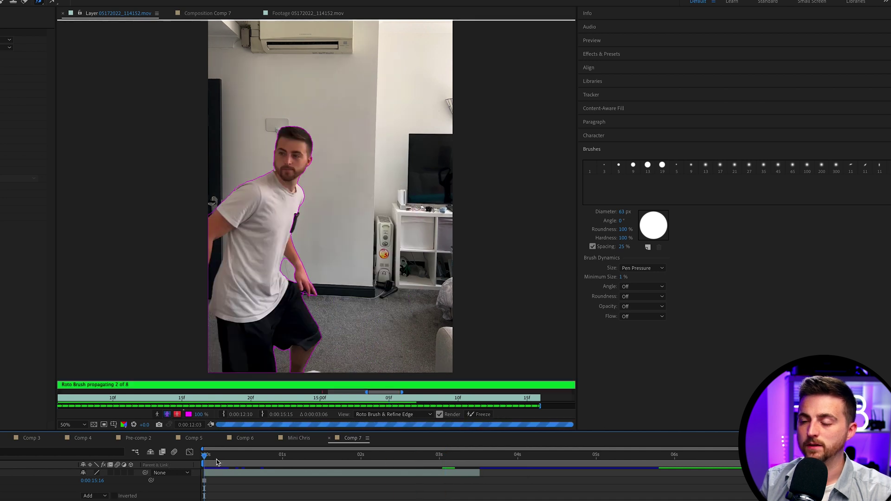
pyautogui.click(226, 462)
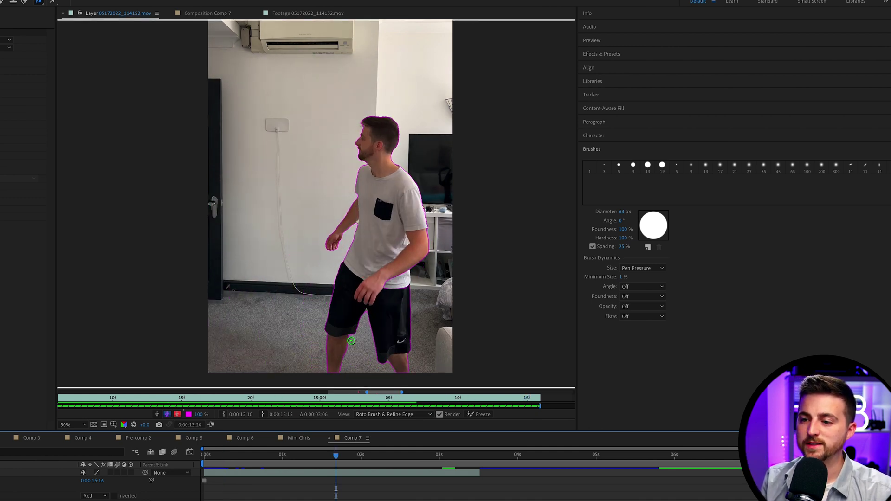
pyautogui.click(178, 414)
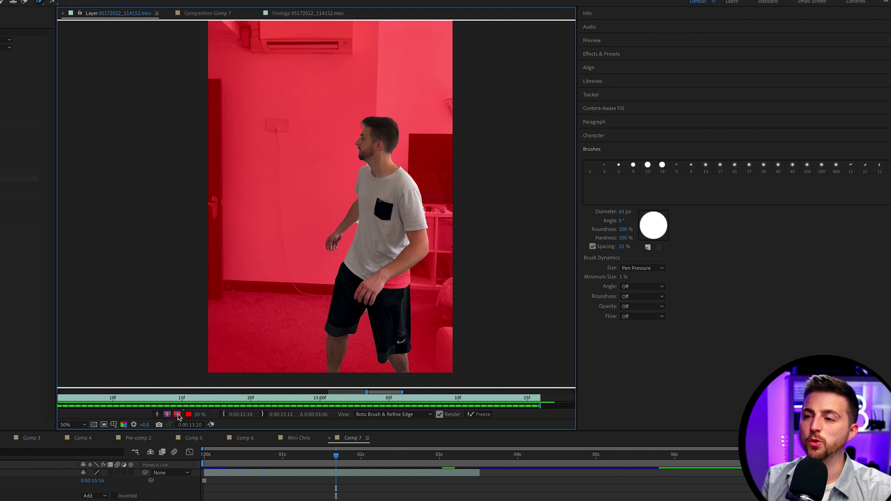
pyautogui.press('space')
pyautogui.press('space')
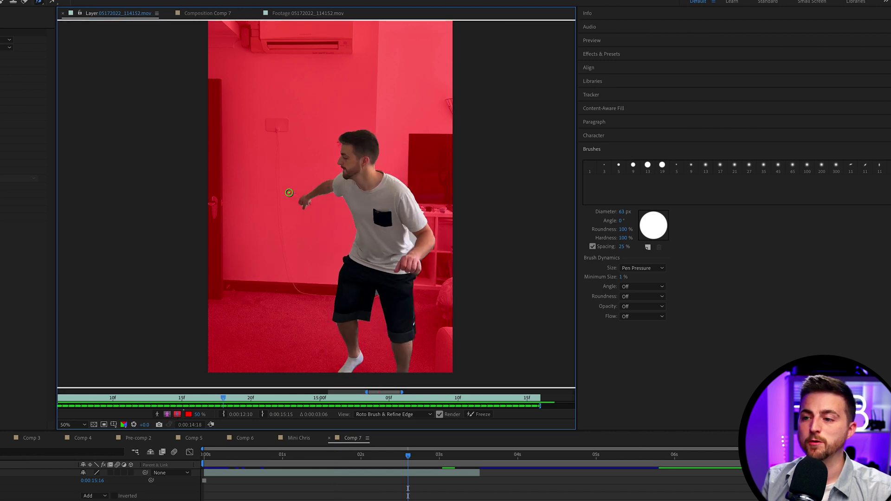
pyautogui.press('space')
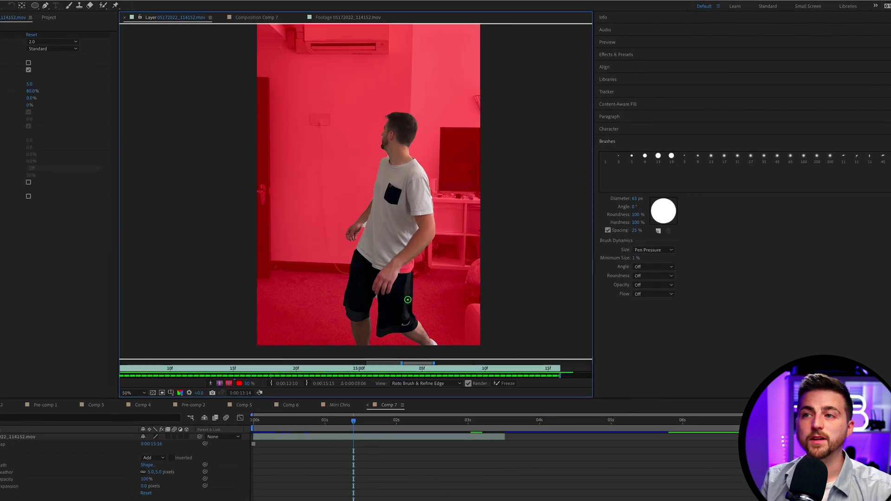
# Return to the Comp 7 composition, move the rotoscoped layer above the frozen cutout layer and preview the effect
pyautogui.click(268, 18)
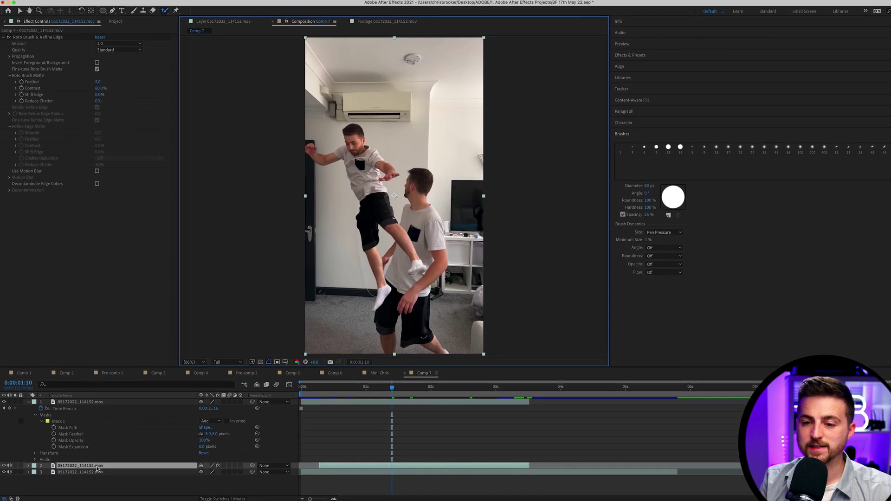
pyautogui.moveTo(97, 466); pyautogui.dragTo(99, 401)
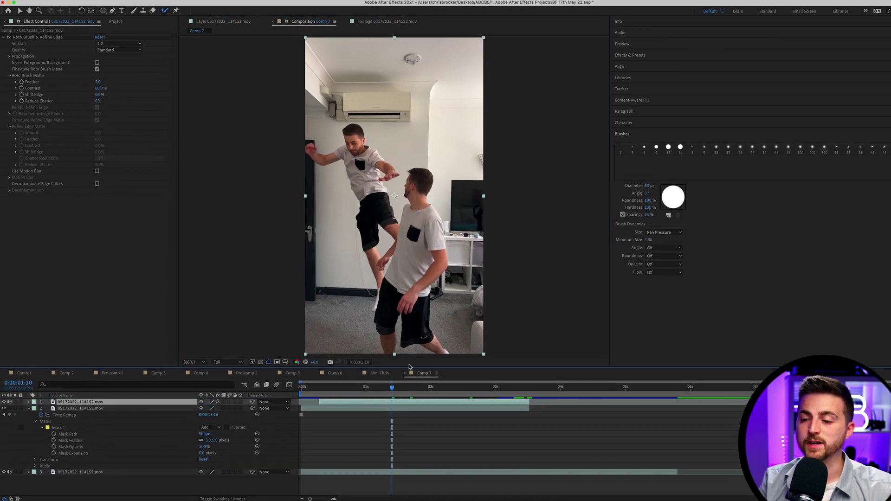
pyautogui.press('space')
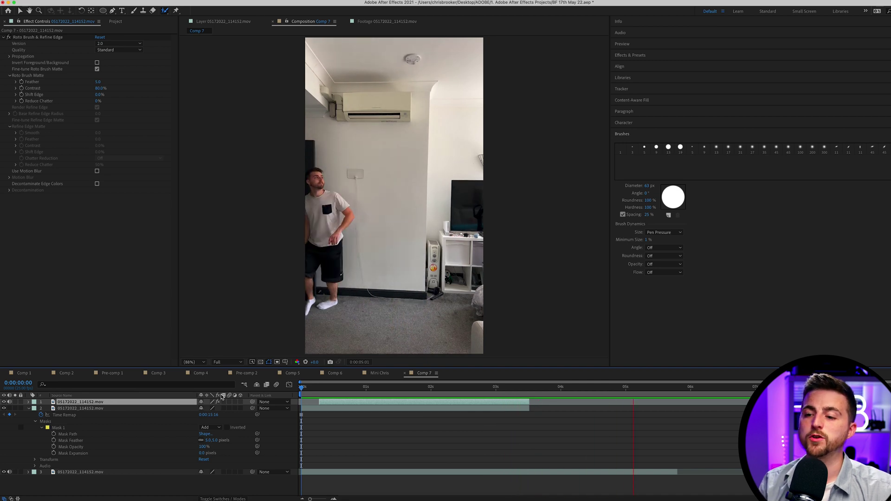
pyautogui.click(318, 391)
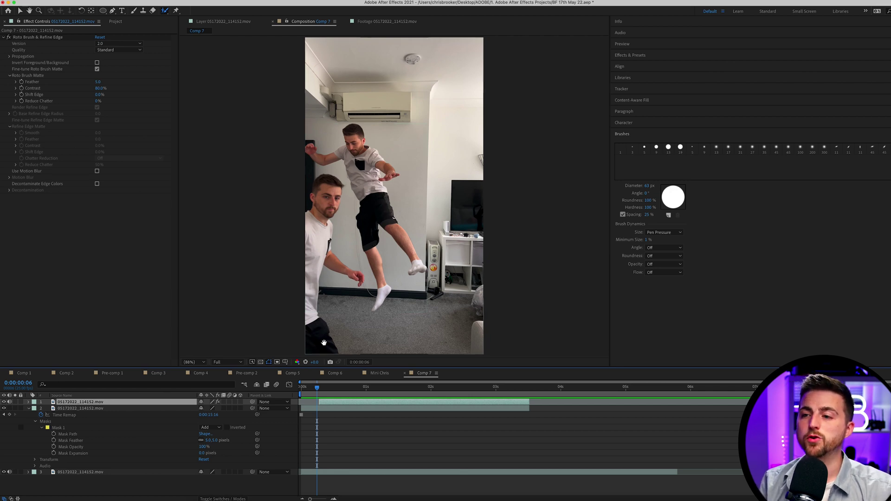
pyautogui.press('space')
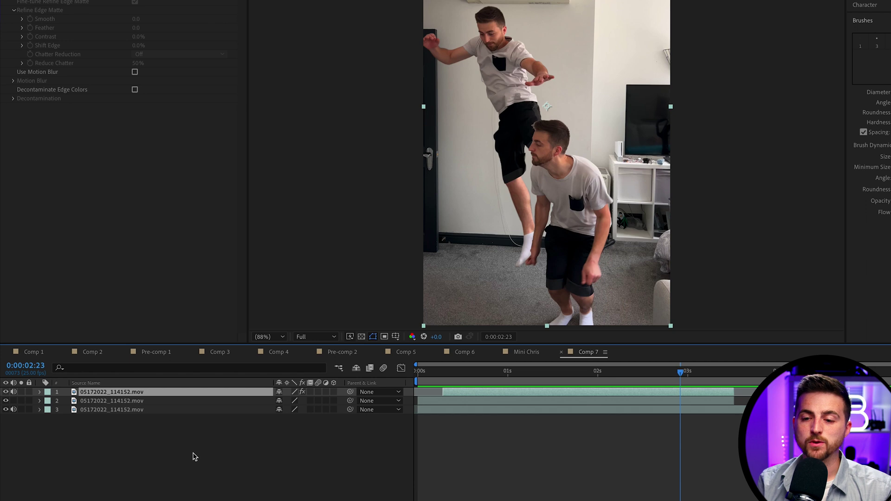
# Pre-compose all three clip layers as Pre-comp 4, moving all attributes into the new composition
pyautogui.moveTo(228, 472); pyautogui.dragTo(79, 362)
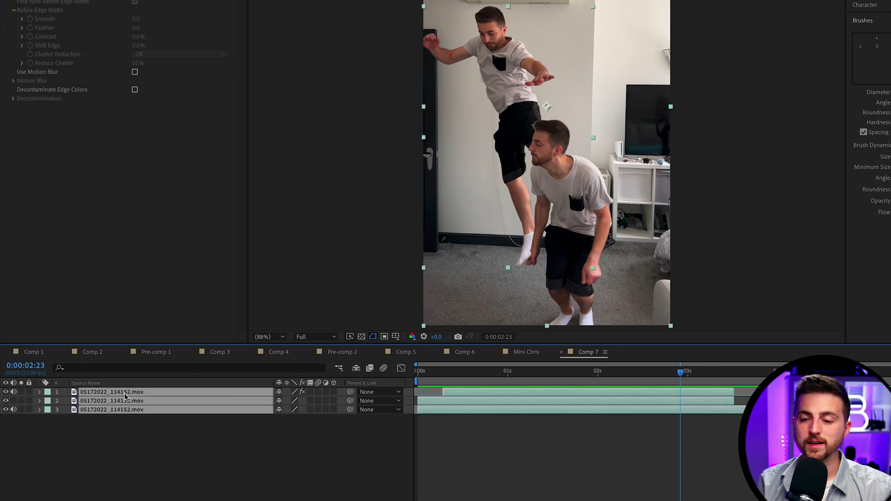
pyautogui.rightClick(125, 396)
pyautogui.click(163, 473)
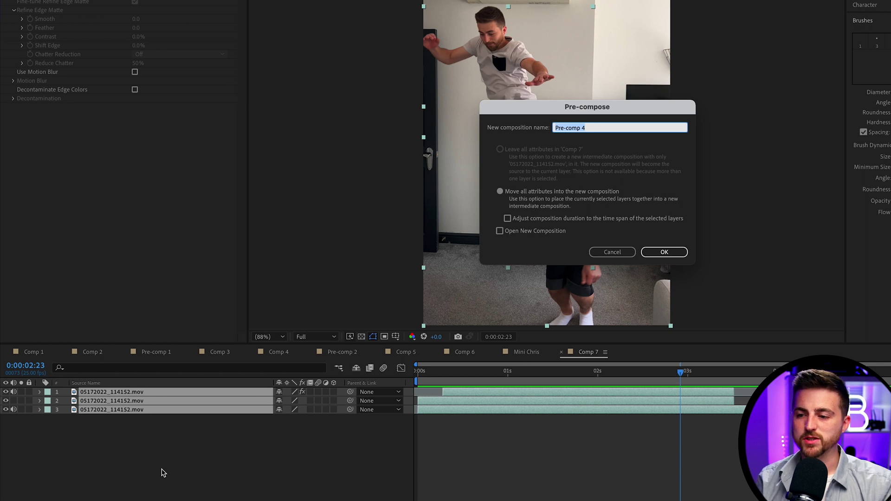
pyautogui.press('Return')
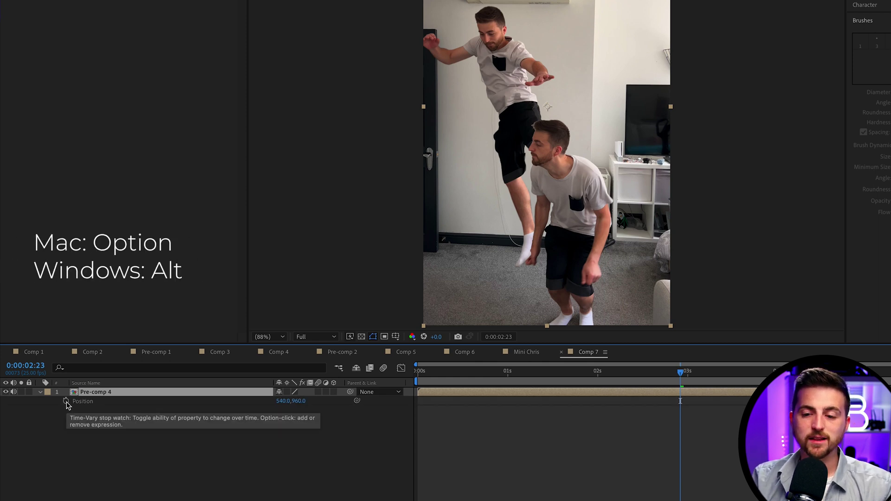
# Add the expression wiggle(2,15) to the Position property of Pre-comp 4
pyautogui.keyDown('alt'); pyautogui.click(66, 401); pyautogui.keyUp('alt')
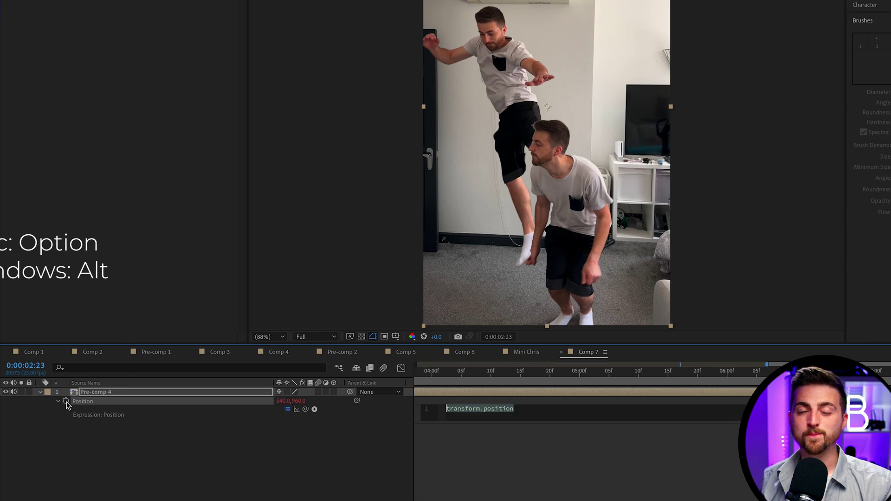
pyautogui.write('wiggl')
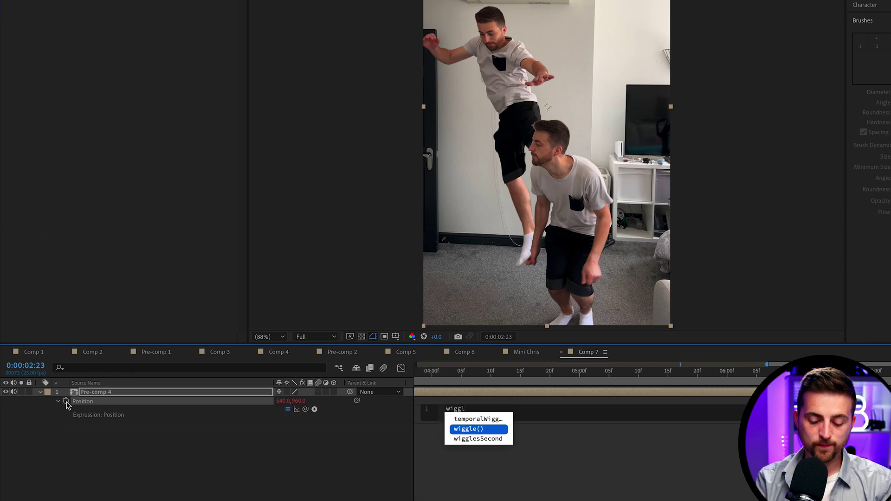
pyautogui.write('e(')
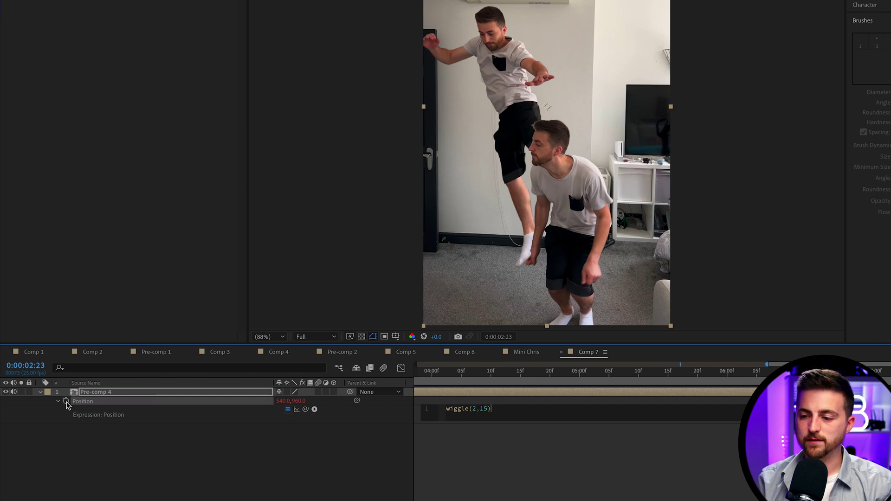
pyautogui.write('2,15)')
pyautogui.click(483, 493)
# Play Comp 7 from the start to examine the wiggle motion and the frame edges
pyautogui.click(486, 375)
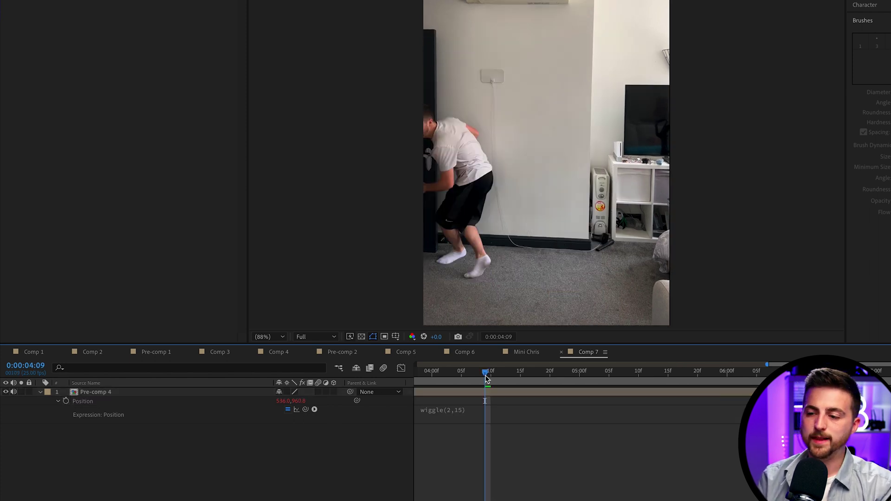
pyautogui.scroll(-2, 491, 377)
pyautogui.moveTo(493, 377); pyautogui.dragTo(270, 384)
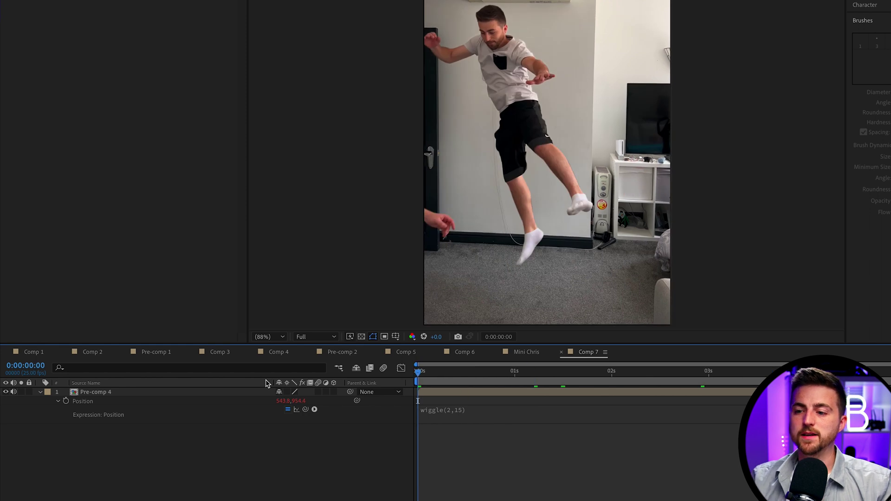
pyautogui.press('space')
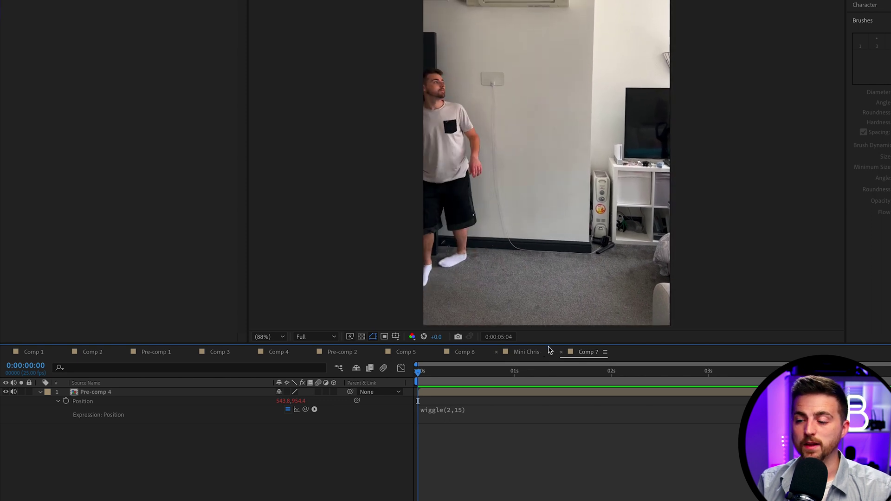
pyautogui.moveTo(540, 371)
pyautogui.mouseDown()
pyautogui.moveTo(469, 378)
pyautogui.moveTo(550, 374)
pyautogui.moveTo(529, 375)
pyautogui.mouseUp()
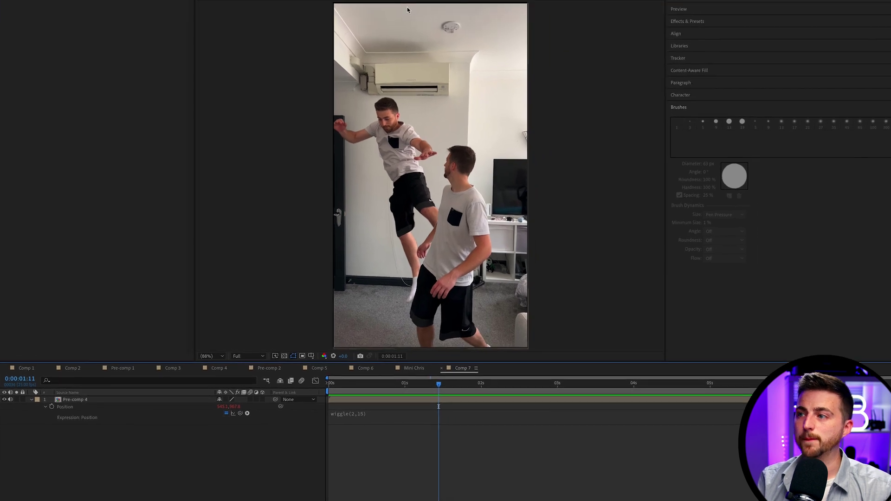
# Search the effects for Motion Tile and apply it to the Pre-comp 4 layer
pyautogui.click(702, 23)
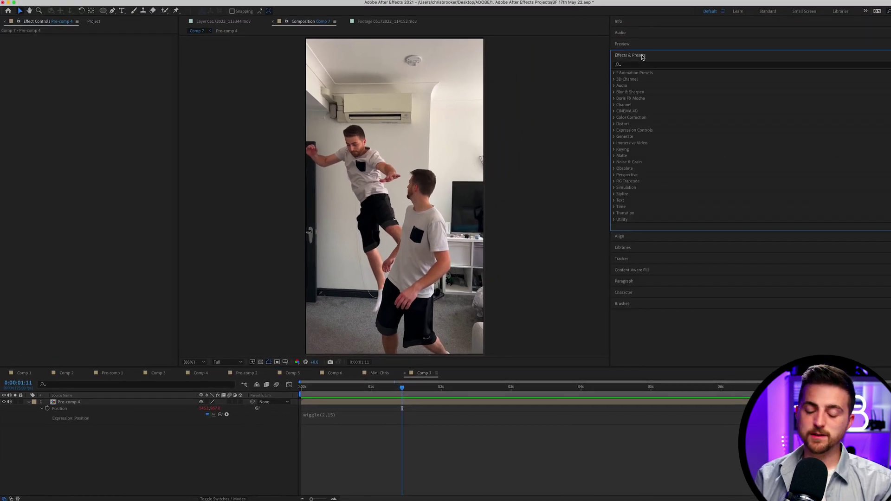
pyautogui.click(646, 66)
pyautogui.write('motion')
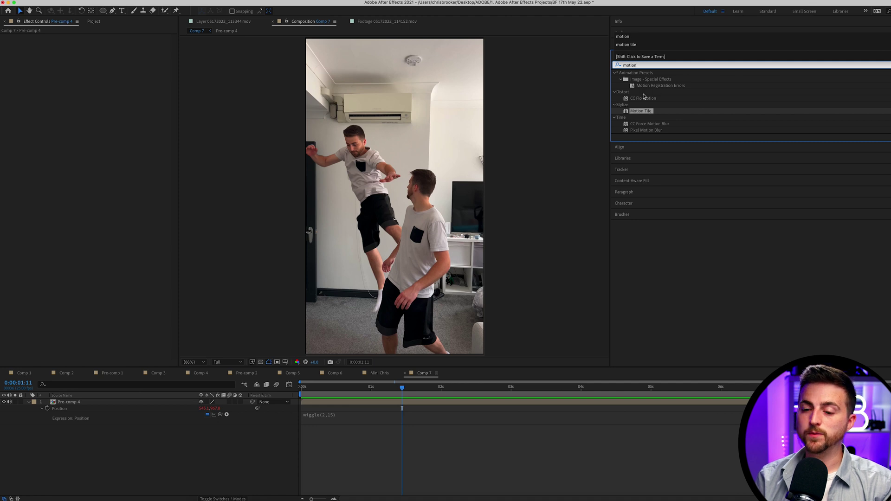
pyautogui.moveTo(641, 111); pyautogui.dragTo(81, 411)
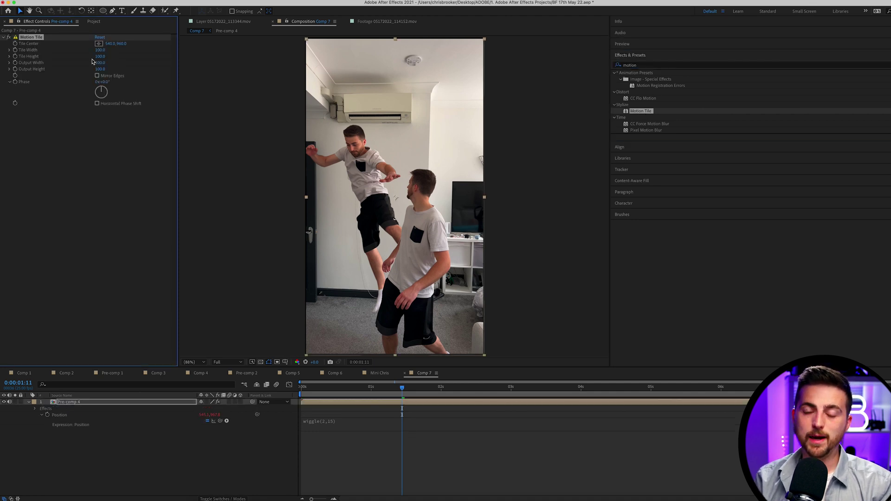